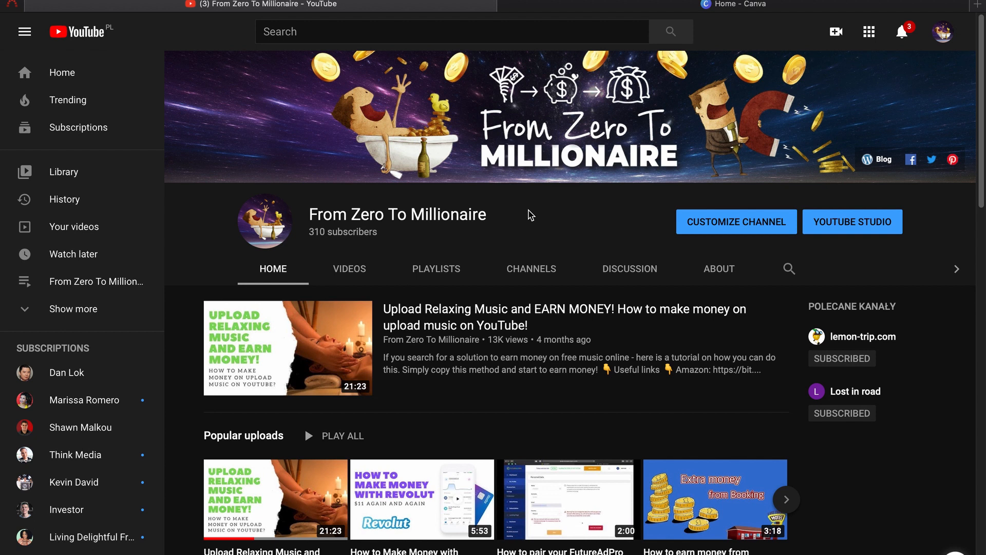
- Search Google in a new browser tab for "youtube channel art dimensions"
{"action": "key", "text": "super+t"}
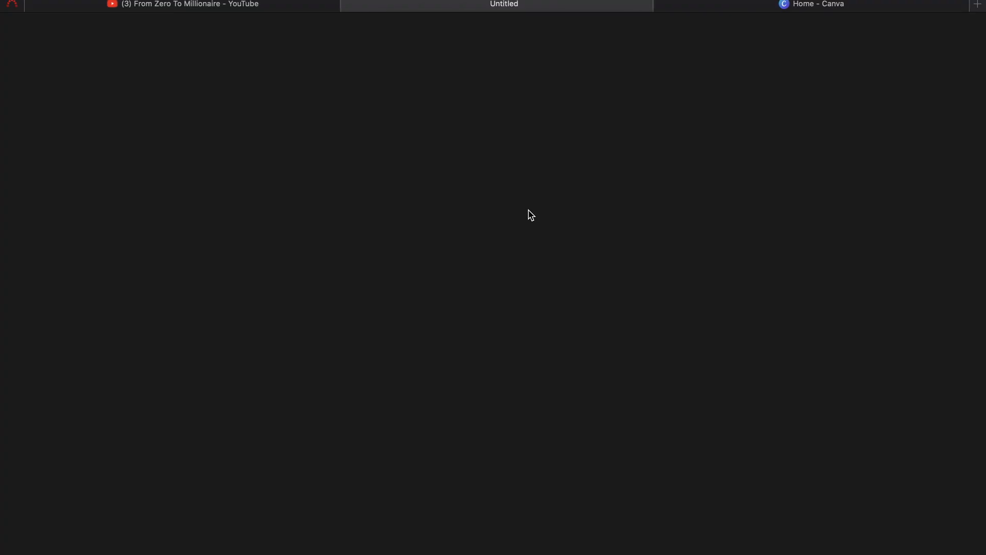
{"action": "type", "text": "youtube"}
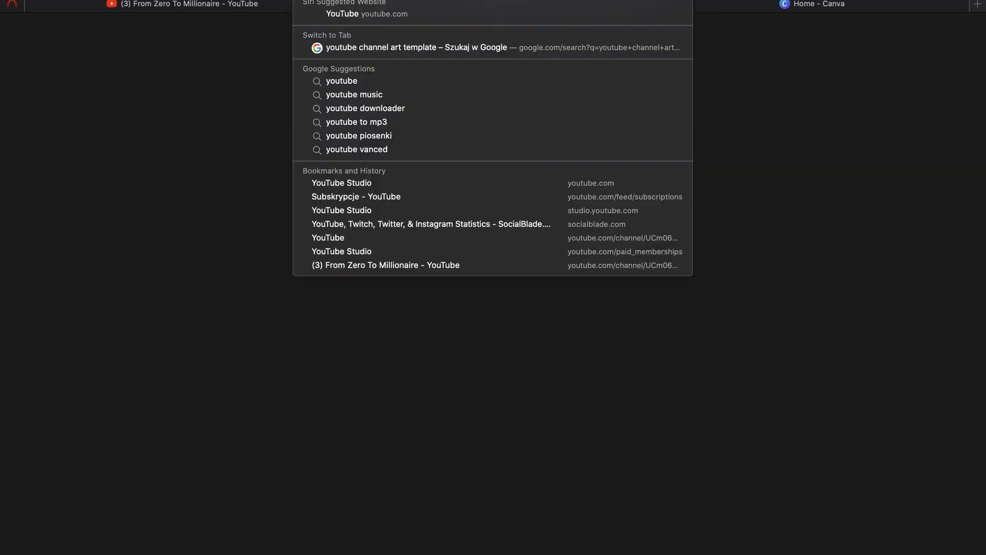
{"action": "type", "text": " channel"}
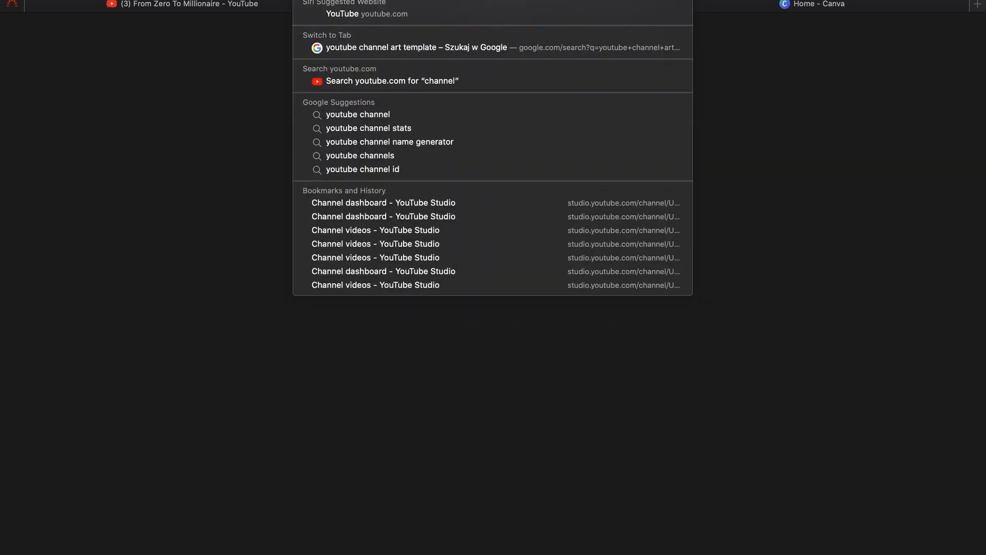
{"action": "type", "text": " art dim3ensio"}
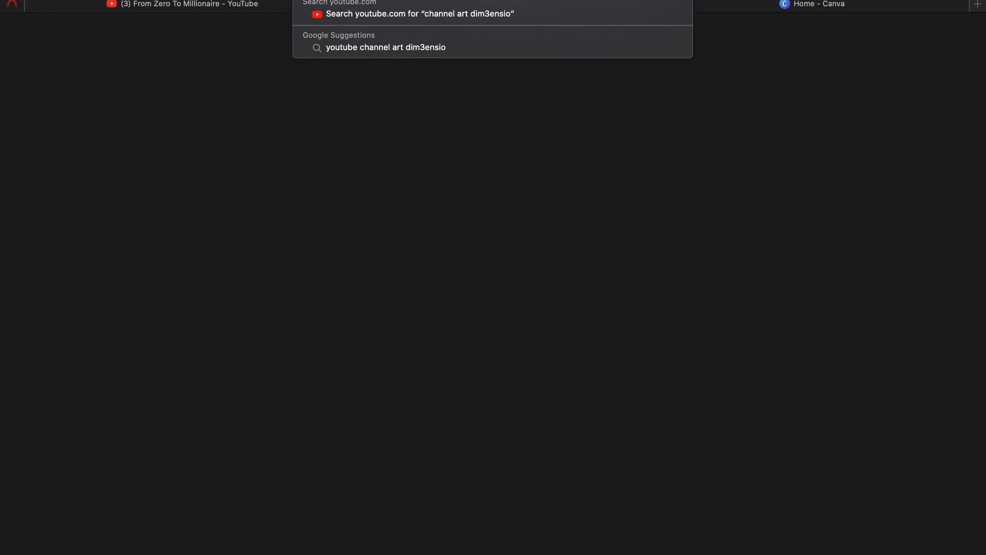
{"action": "key", "text": "Return"}
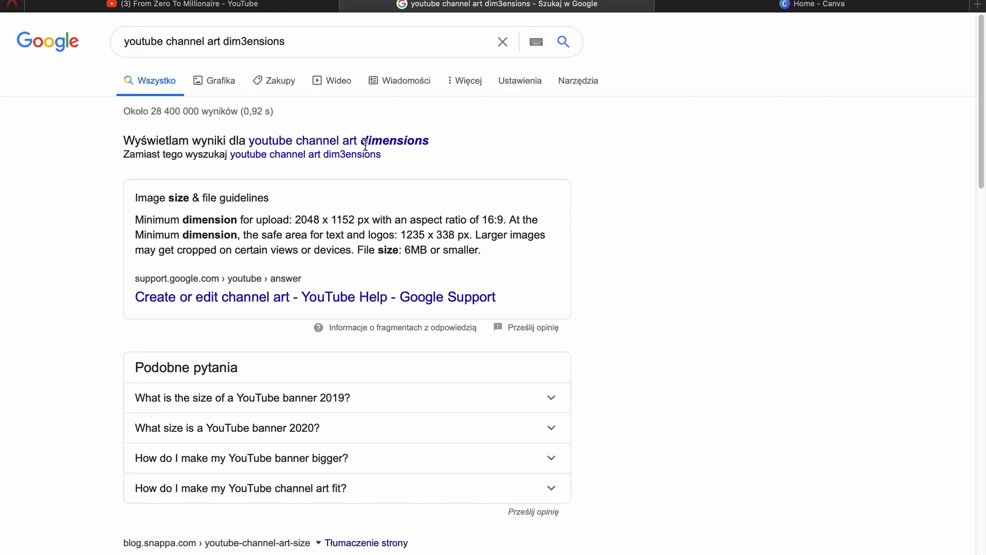
{"action": "left_click", "coordinate": [365, 144]}
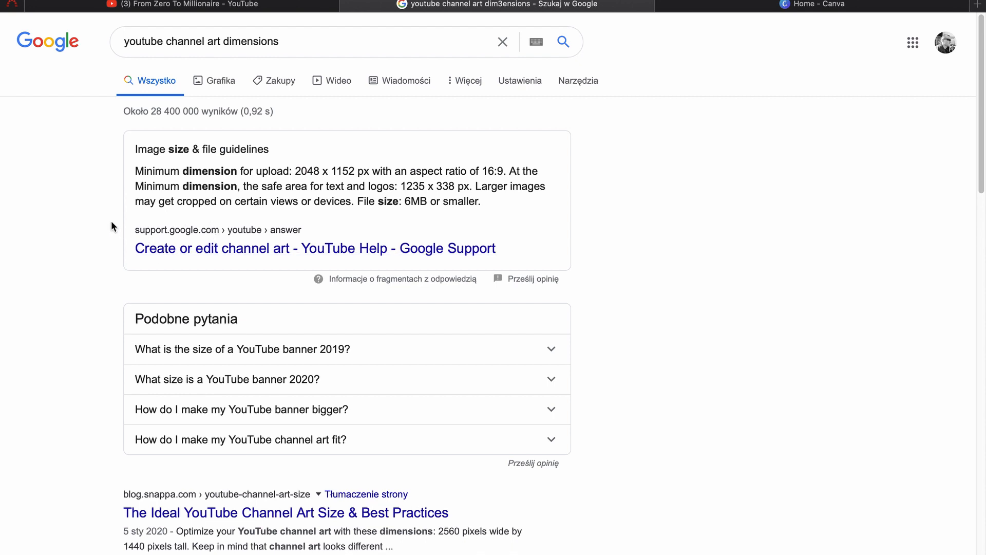
- Open the YouTube Help article "Create or edit channel art" and highlight the recommended image size, 2560 x 1440
{"action": "left_click", "coordinate": [214, 249]}
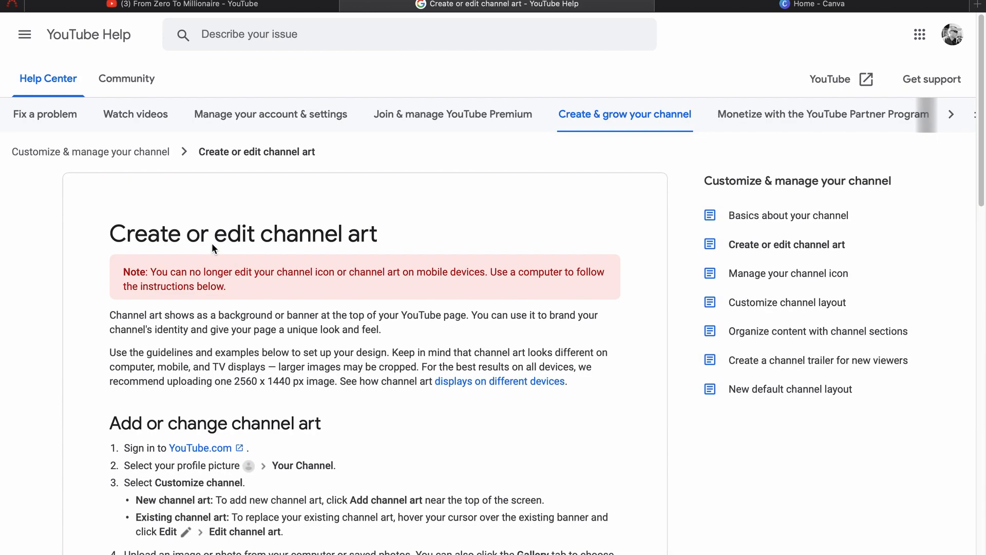
{"action": "scroll", "coordinate": [212, 245], "scroll_direction": "down", "scroll_amount": 4}
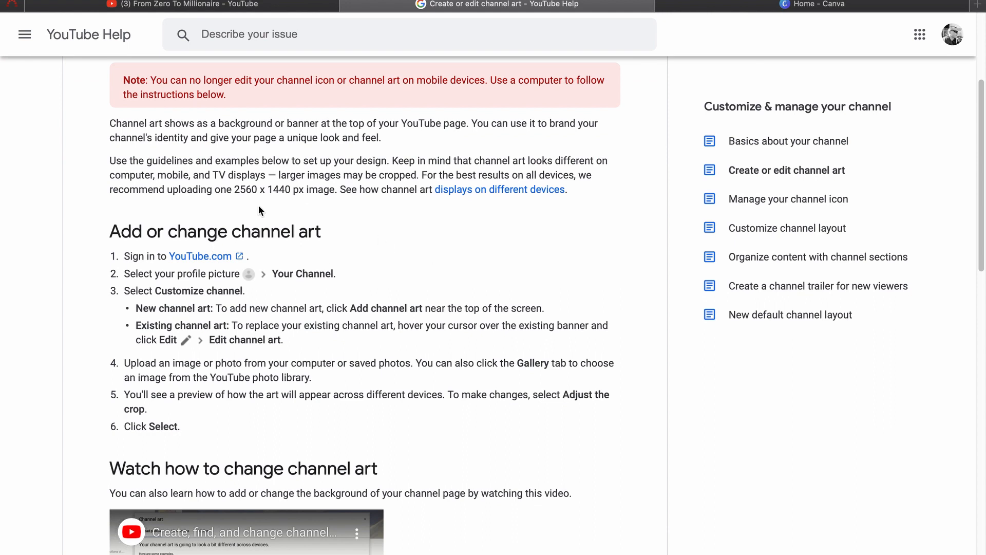
{"action": "left_click_drag", "start_coordinate": [234, 189], "coordinate": [296, 188]}
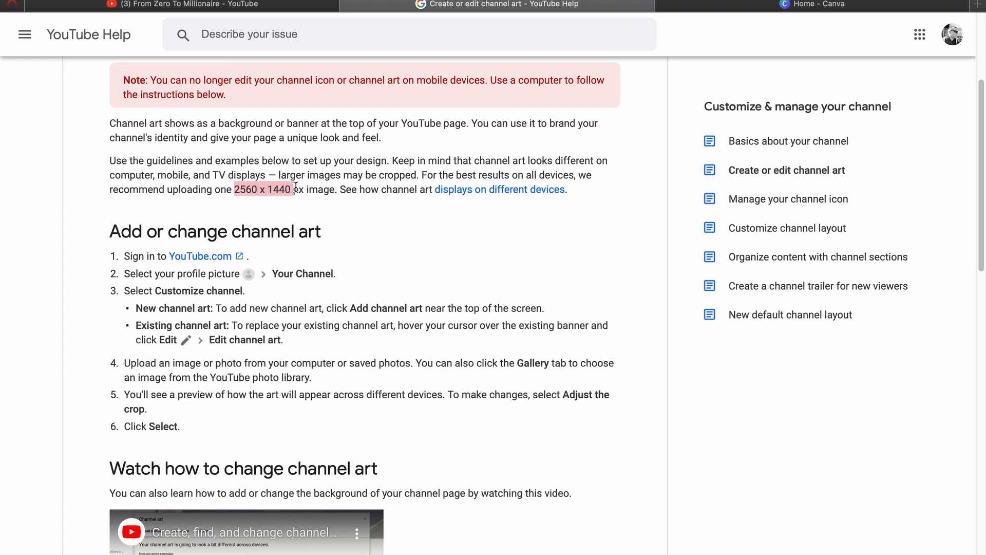
- Search Google in a new browser tab for "youtube channel art template" and show only the image results
{"action": "key", "text": "super+t"}
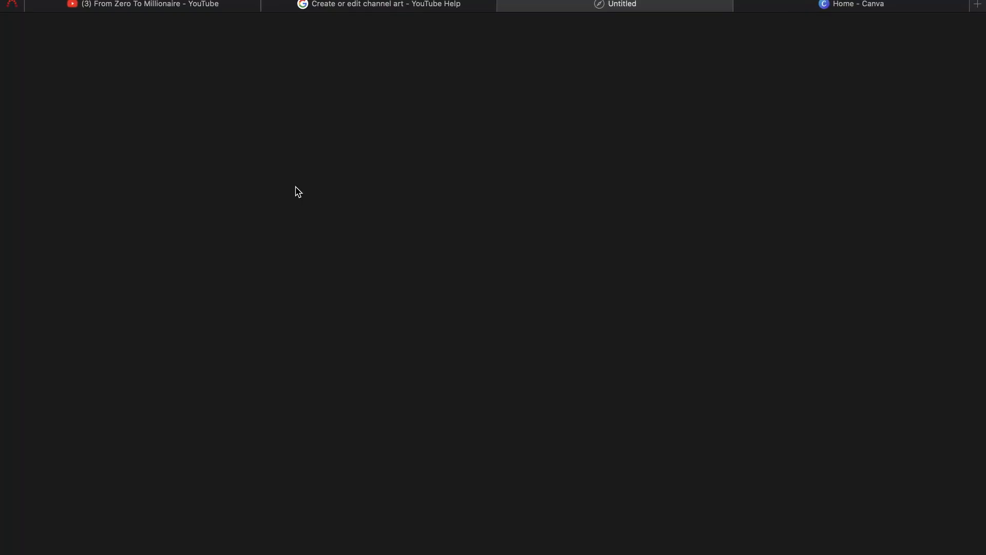
{"action": "type", "text": "youtub"}
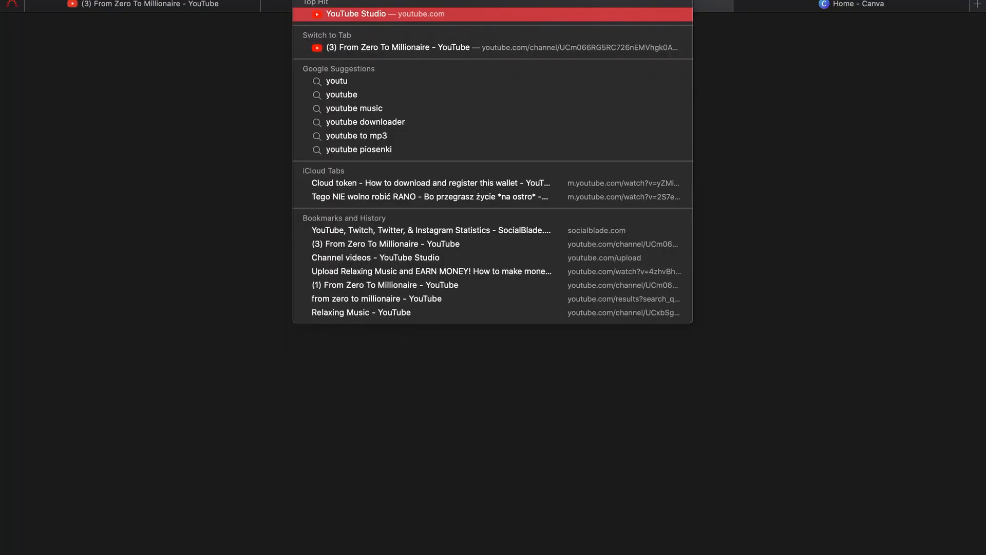
{"action": "type", "text": "e channel art"}
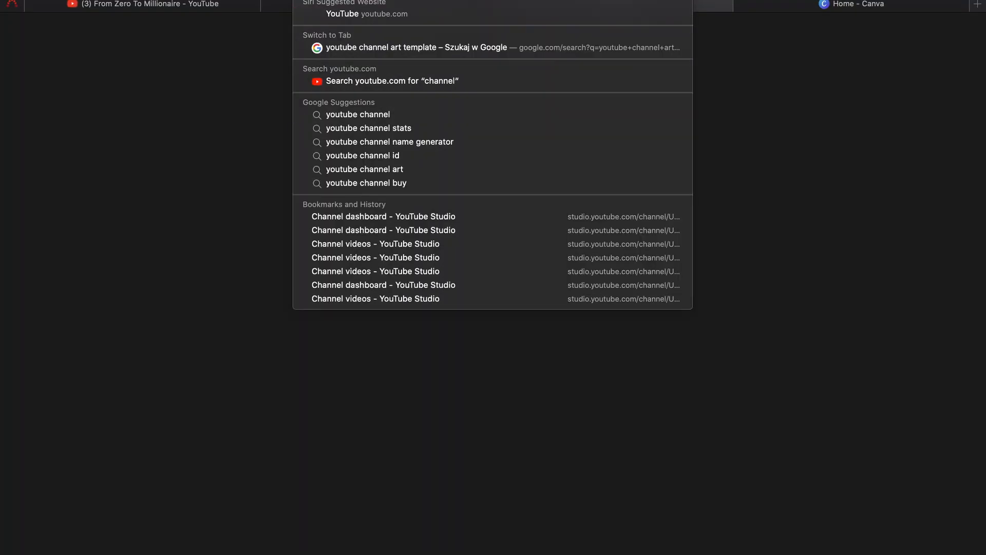
{"action": "type", "text": " templat"}
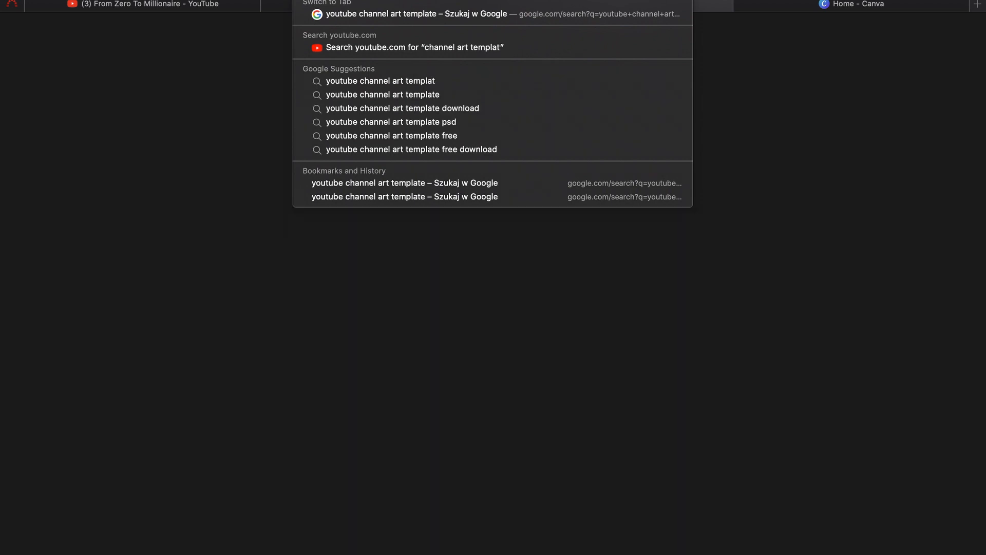
{"action": "key", "text": "Return"}
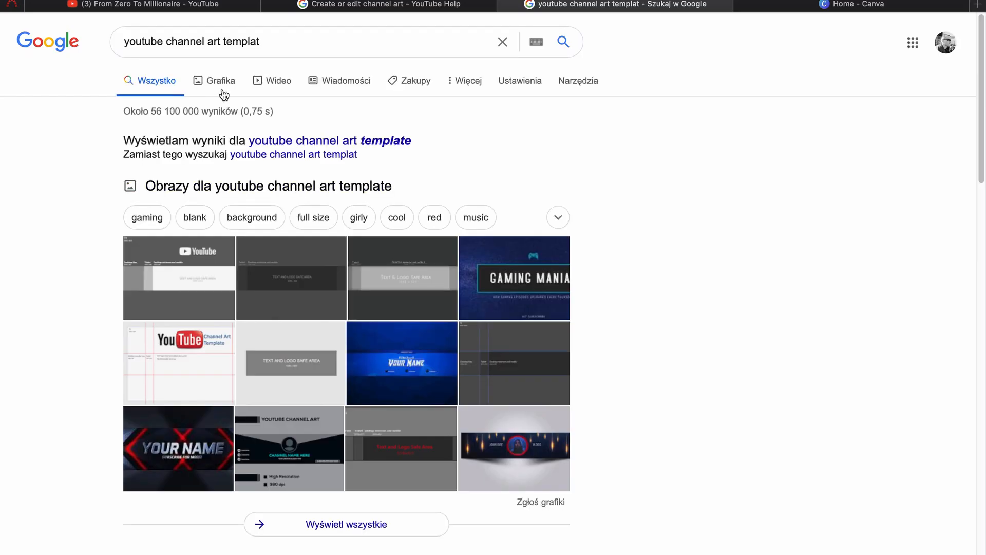
{"action": "left_click", "coordinate": [221, 93]}
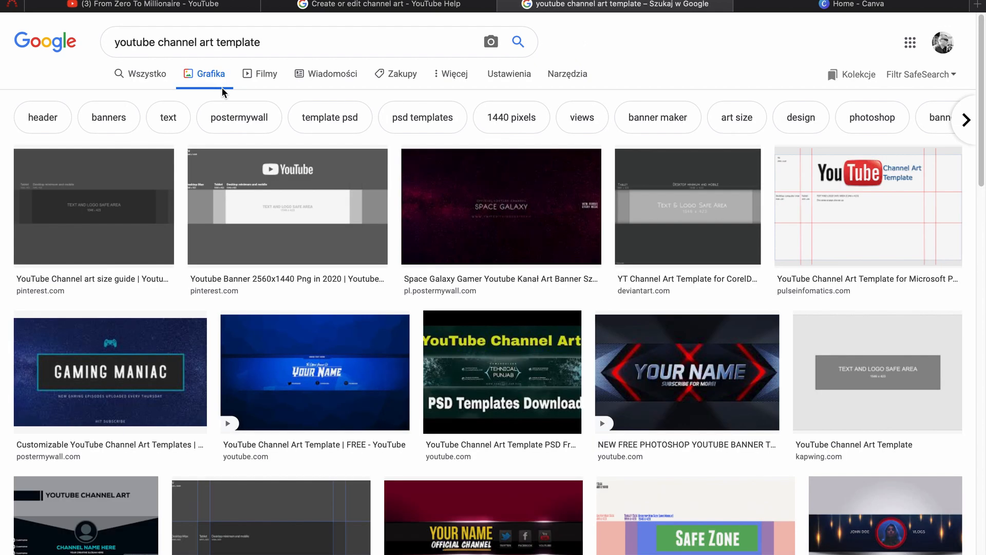
- Open the Pinterest channel art size guide image with the text and logo safe area at full size in its own tab
{"action": "left_click", "coordinate": [98, 208]}
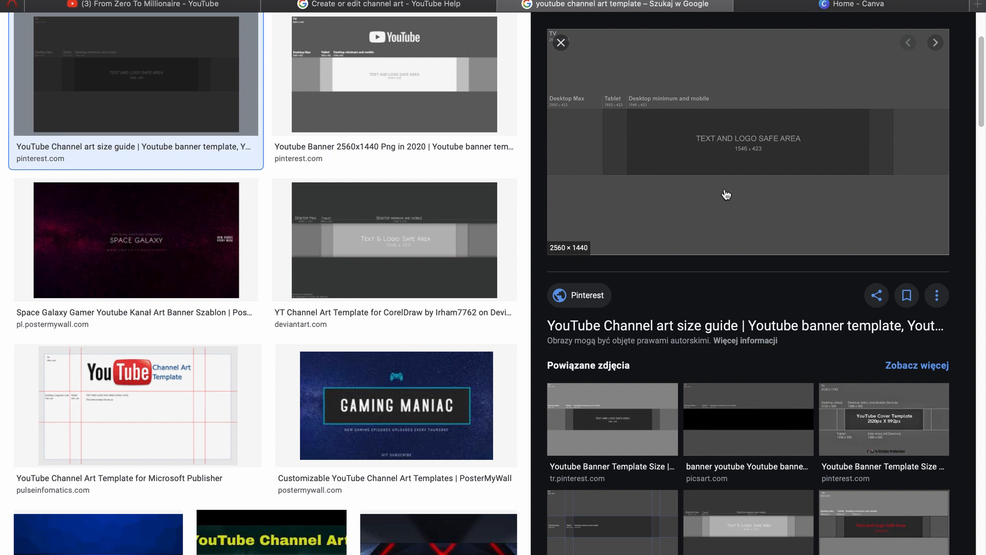
{"action": "right_click", "coordinate": [731, 153]}
{"action": "left_click", "coordinate": [754, 154]}
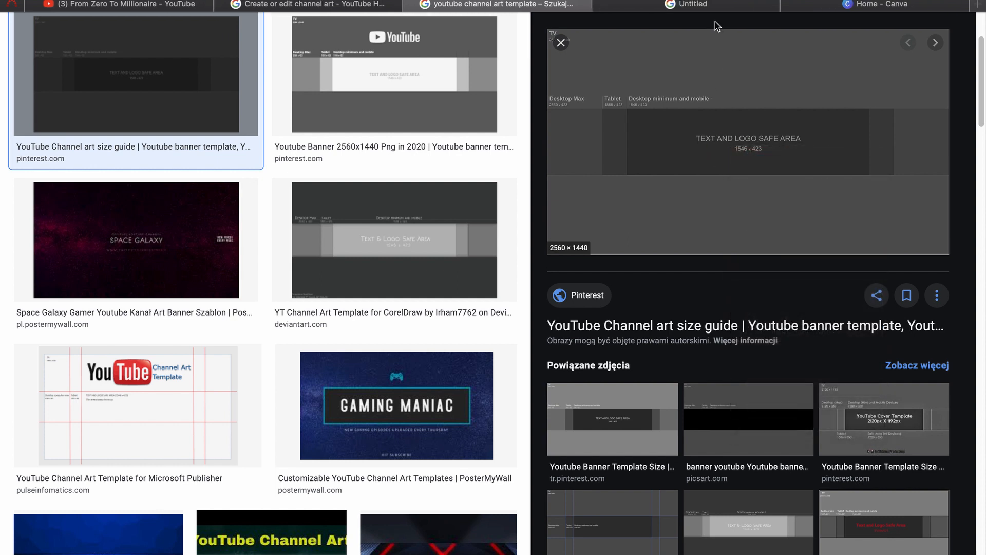
{"action": "left_click", "coordinate": [714, 5]}
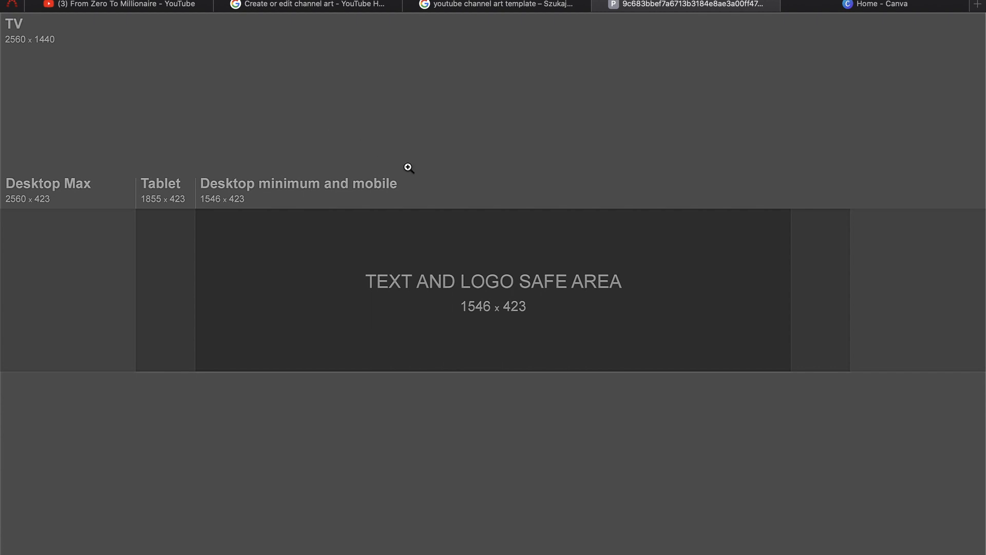
- Switch to Canva and find the YouTube Channel Art design type, 2560 × 1440 px
{"action": "left_click", "coordinate": [858, 3]}
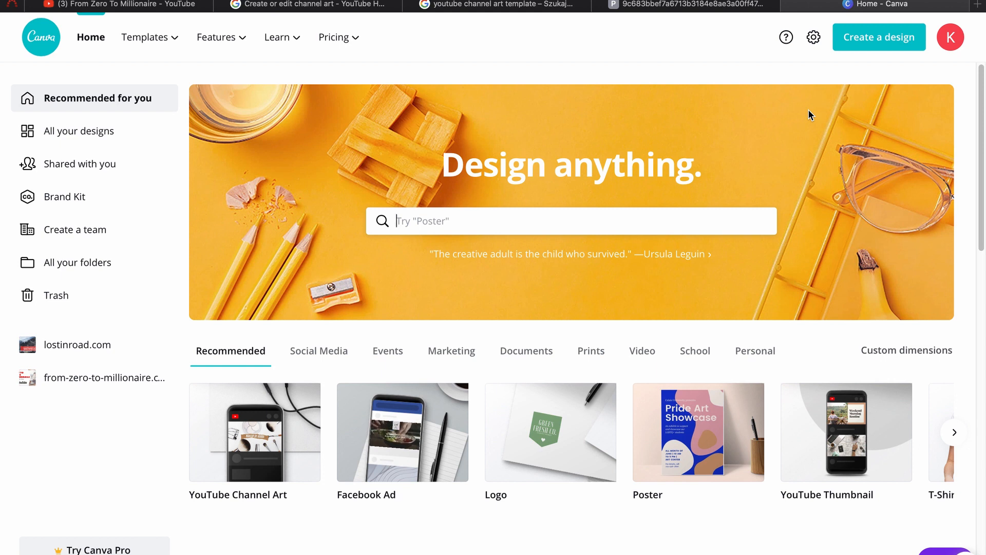
{"action": "type", "text": "youtube "}
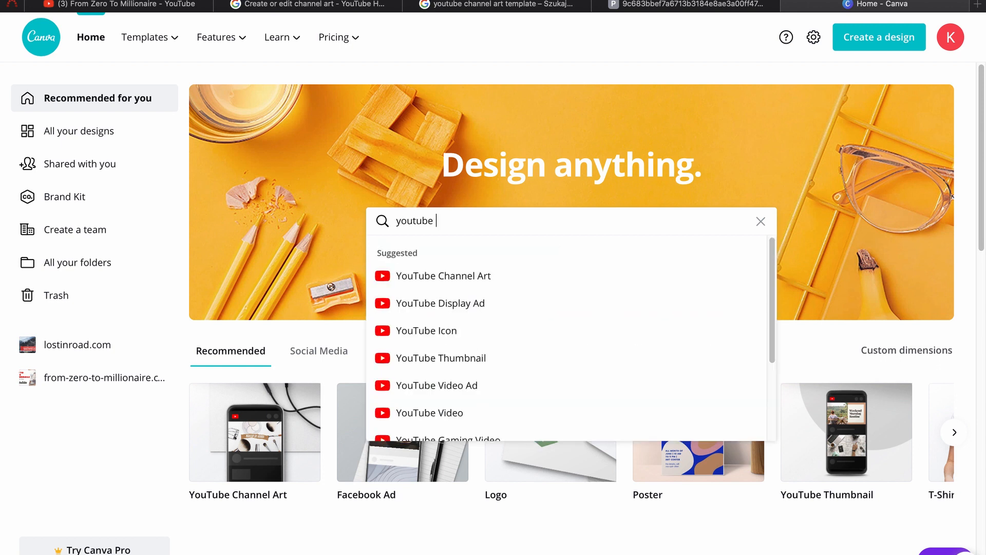
{"action": "type", "text": "channel"}
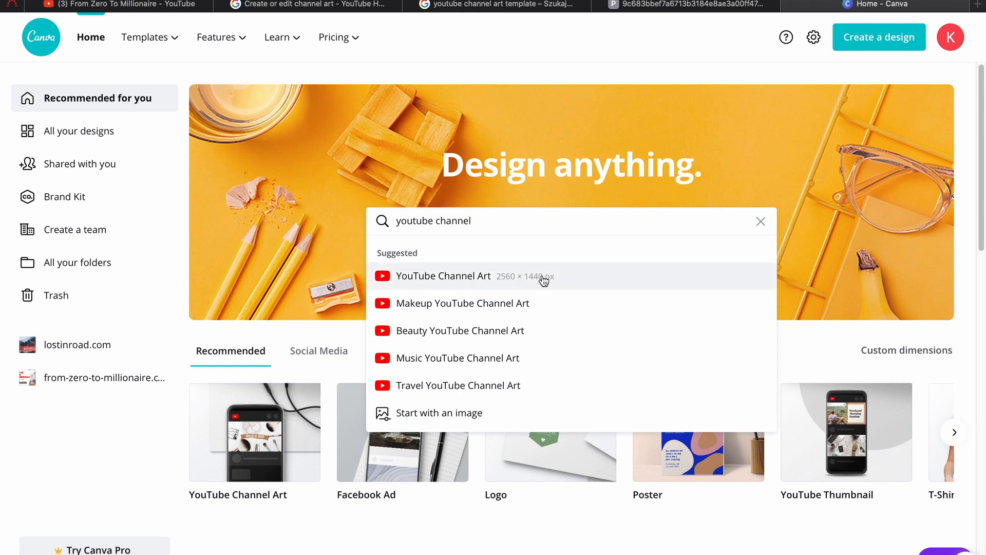
{"action": "left_click", "coordinate": [497, 277]}
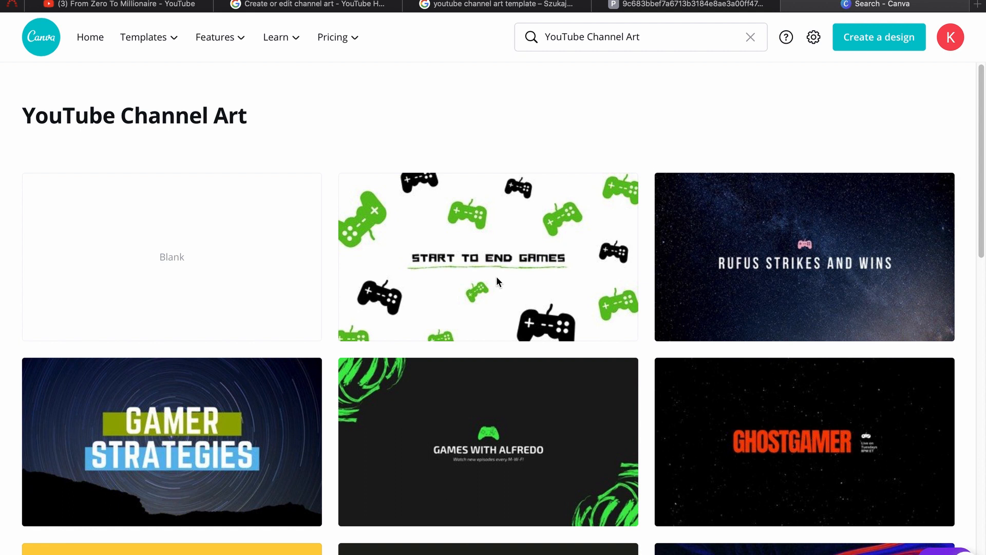
- Browse the YouTube Channel Art templates and open the food template "The Beechtown Chef" for editing
{"action": "scroll", "coordinate": [526, 385], "scroll_direction": "down", "scroll_amount": 9}
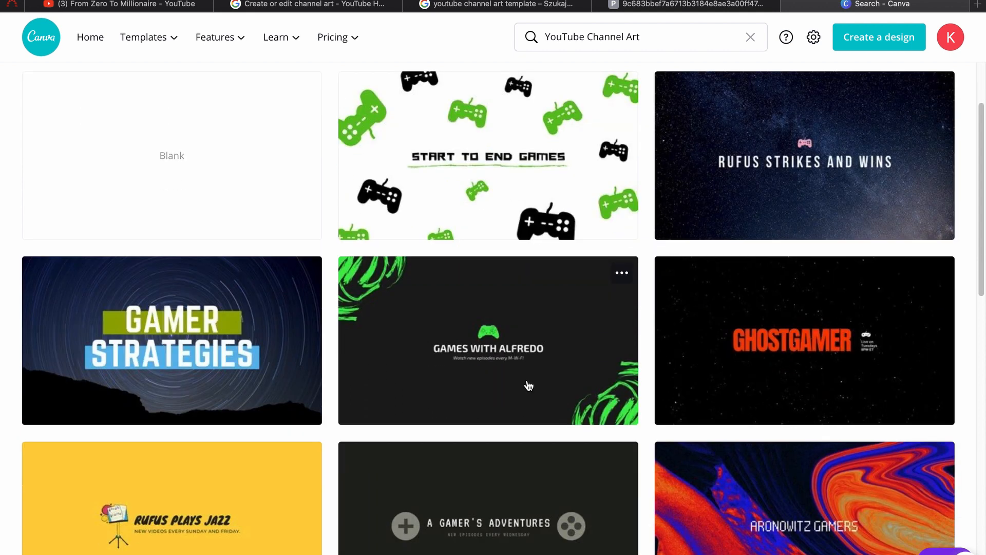
{"action": "scroll", "coordinate": [526, 385], "scroll_direction": "down", "scroll_amount": 15}
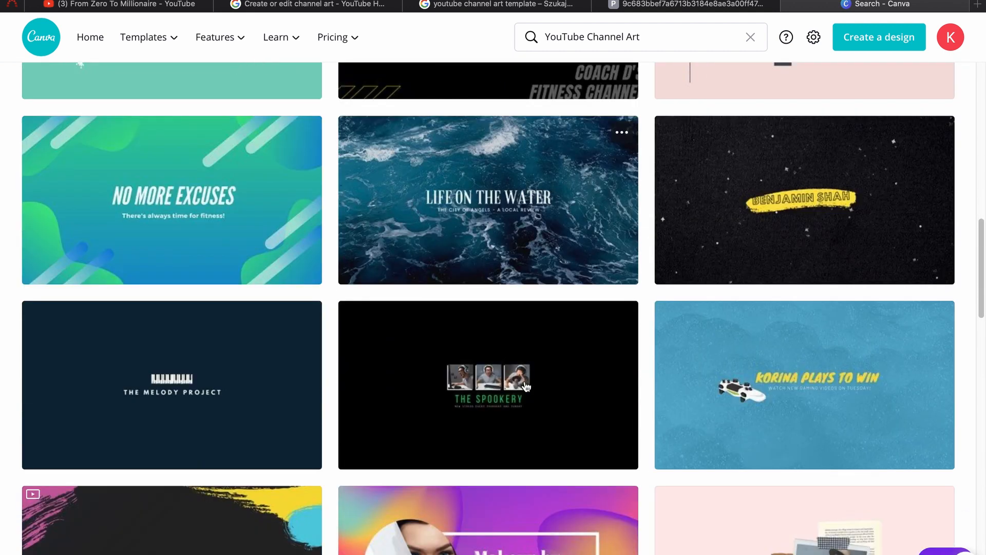
{"action": "scroll", "coordinate": [526, 385], "scroll_direction": "down", "scroll_amount": 4}
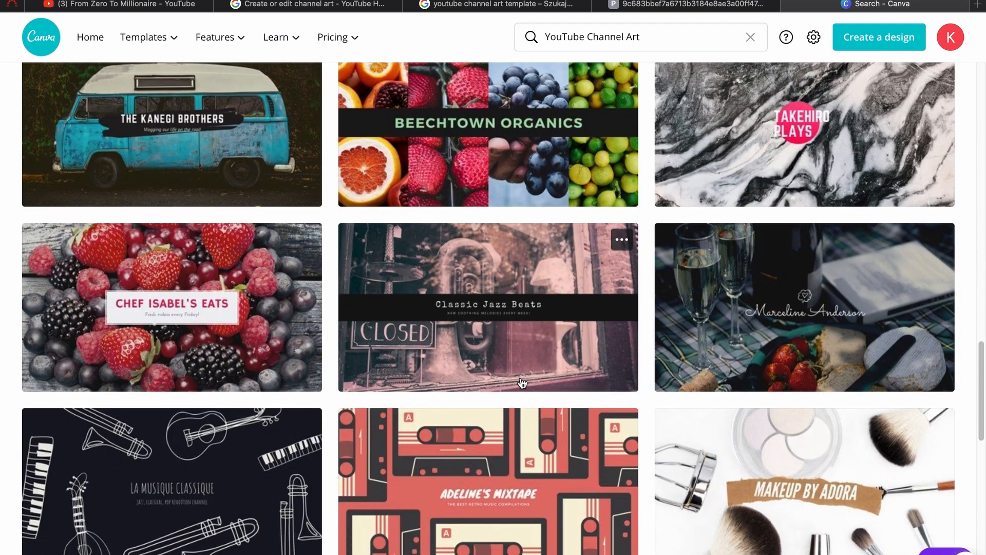
{"action": "scroll", "coordinate": [522, 383], "scroll_direction": "down", "scroll_amount": 3}
{"action": "scroll", "coordinate": [522, 382], "scroll_direction": "down", "scroll_amount": 4}
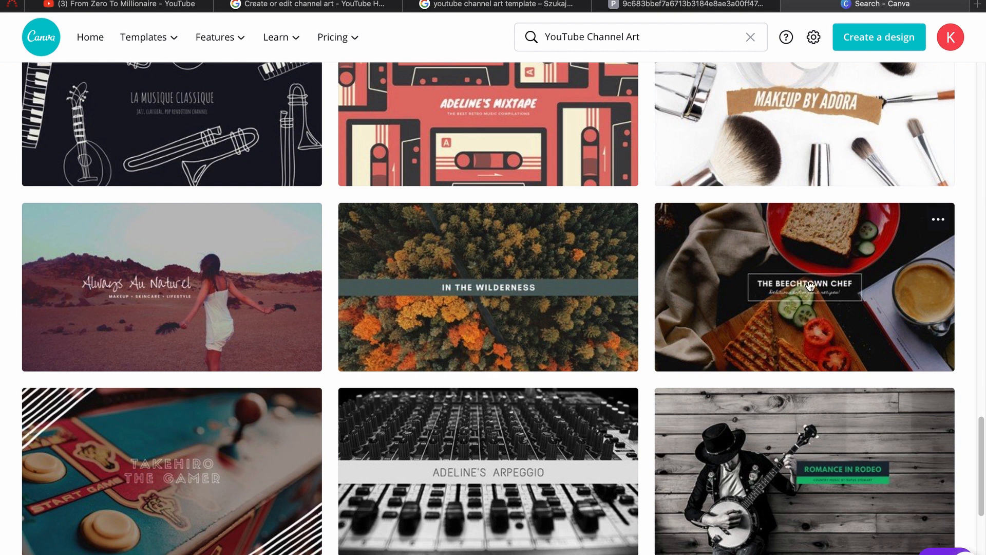
{"action": "left_click", "coordinate": [780, 242]}
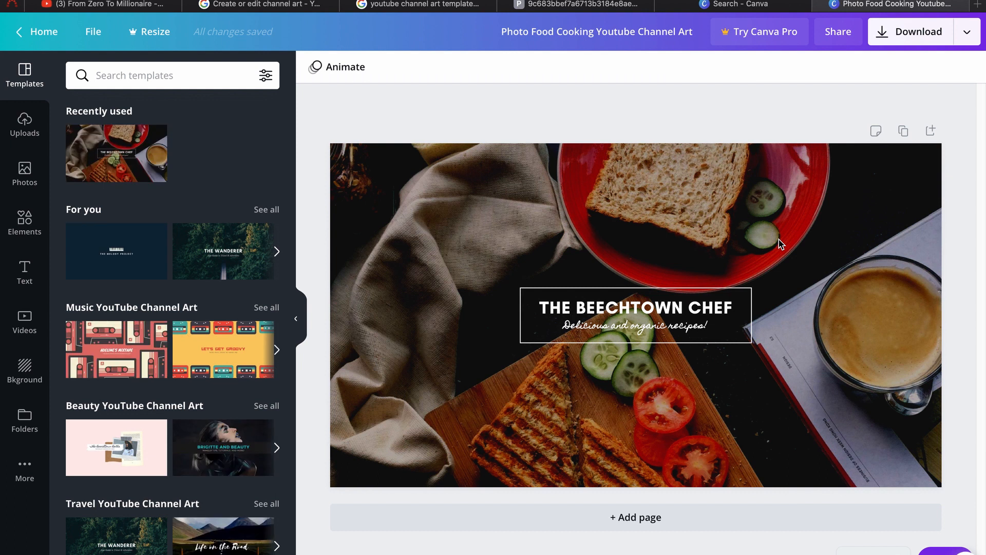
- Select the title and tagline texts of the chef template to check they are editable, and close that design
{"action": "left_click", "coordinate": [639, 313]}
{"action": "left_click", "coordinate": [639, 313]}
{"action": "left_click", "coordinate": [608, 310]}
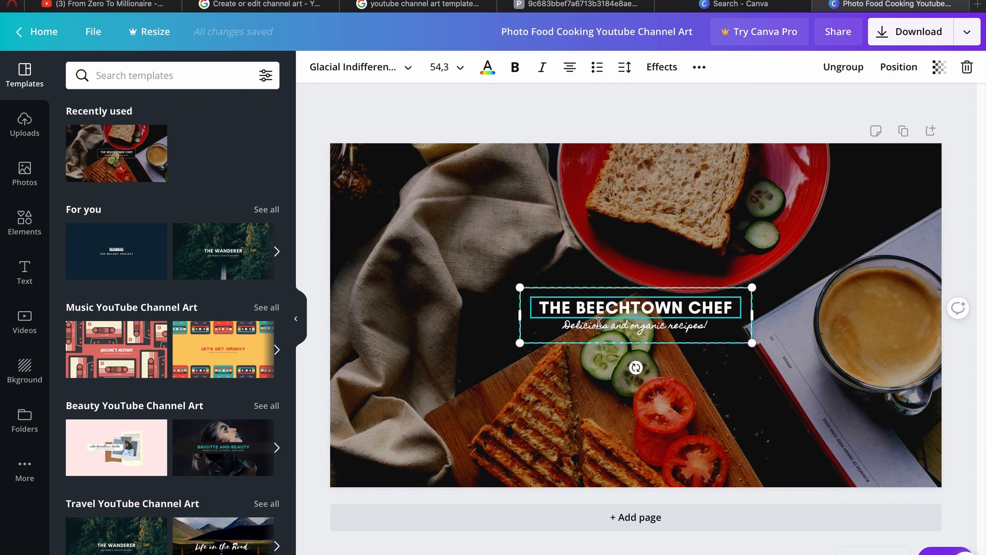
{"action": "left_click", "coordinate": [596, 324]}
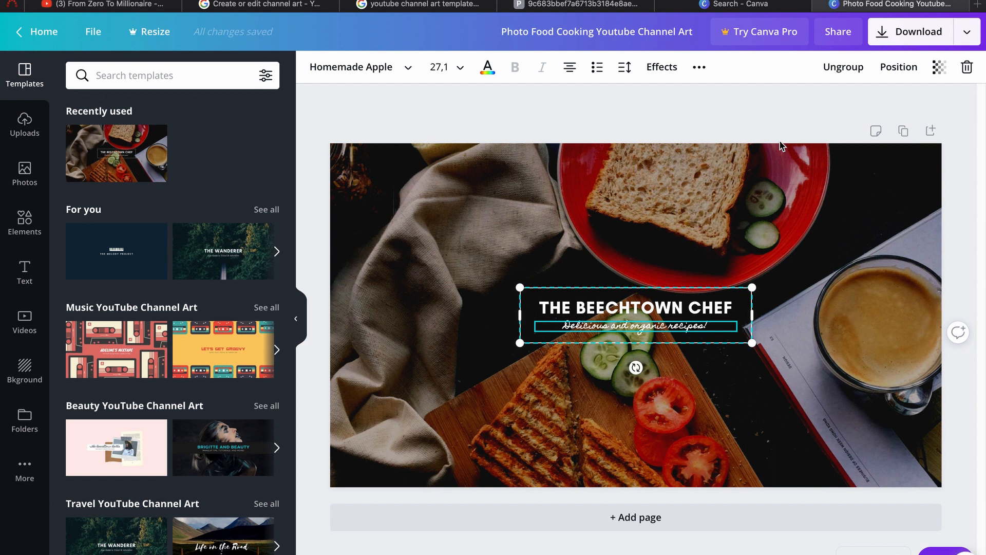
{"action": "left_click", "coordinate": [821, 4]}
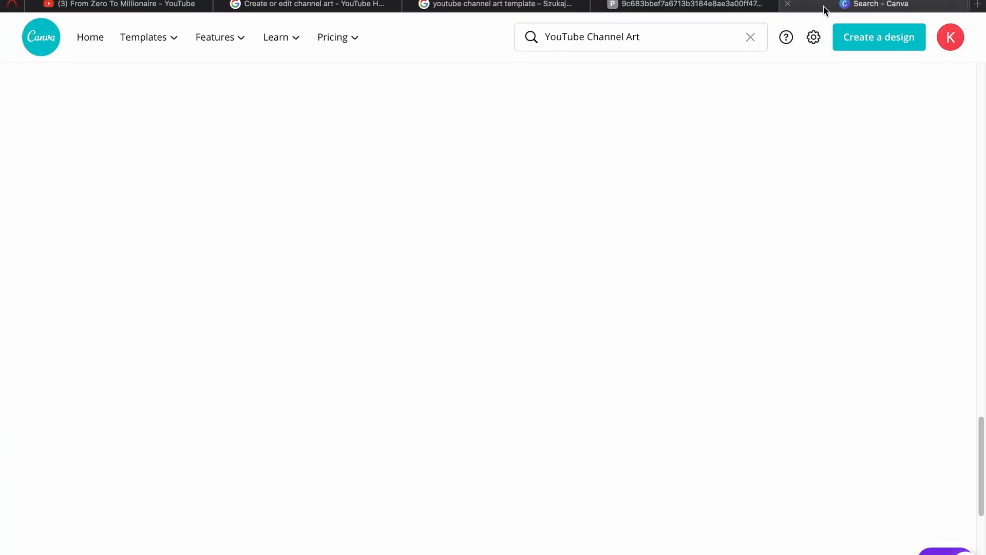
- Start a blank YouTube Channel Art design and add the downloaded size guide image, aligned and scaled to cover the entire page
{"action": "scroll", "coordinate": [513, 118], "scroll_direction": "up", "scroll_amount": 15}
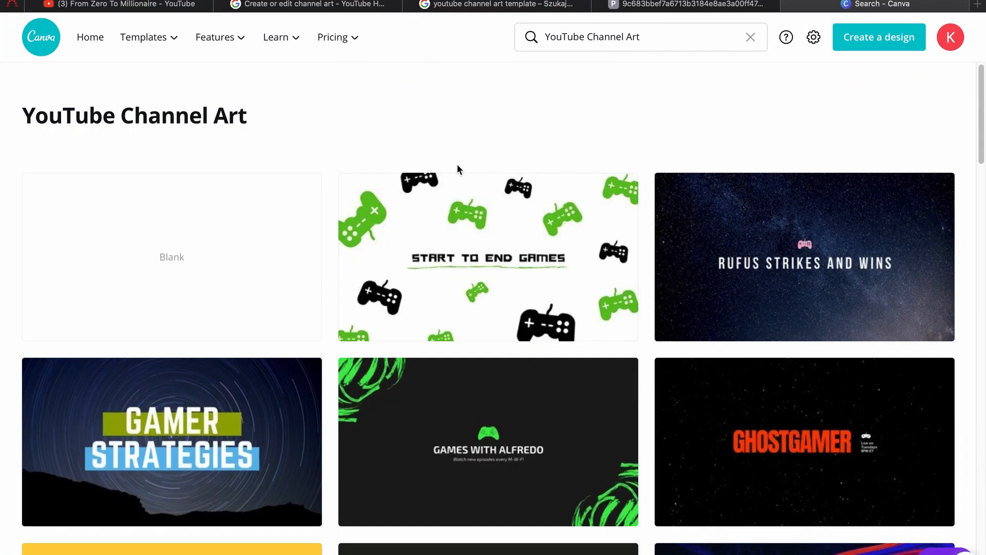
{"action": "left_click", "coordinate": [177, 262]}
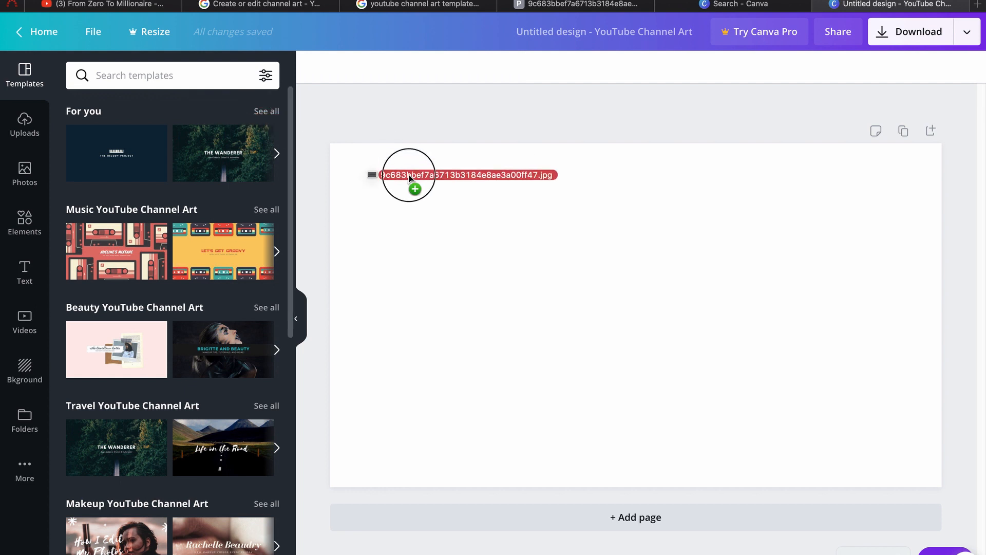
{"action": "left_click_drag", "start_coordinate": [409, 174], "coordinate": [471, 298]}
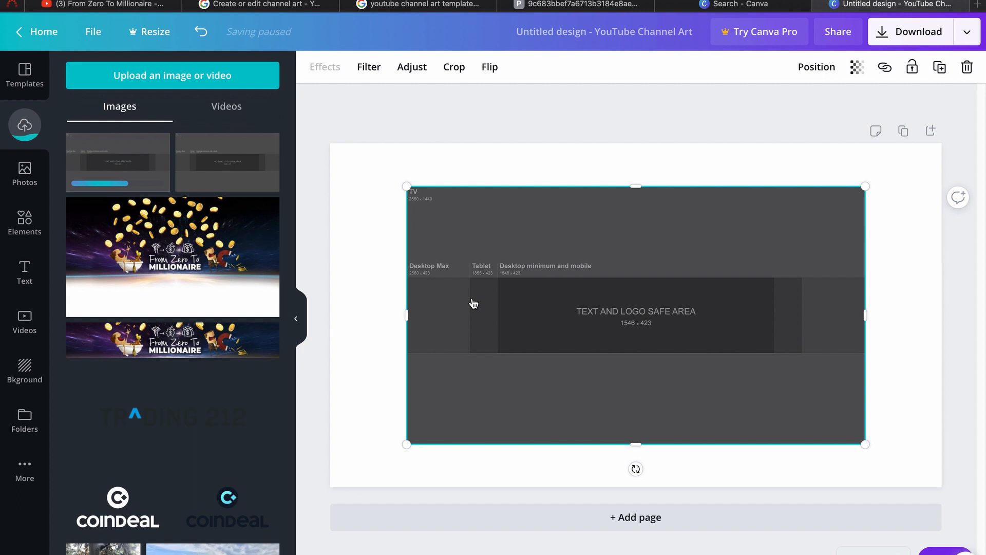
{"action": "left_click_drag", "start_coordinate": [567, 241], "coordinate": [491, 198]}
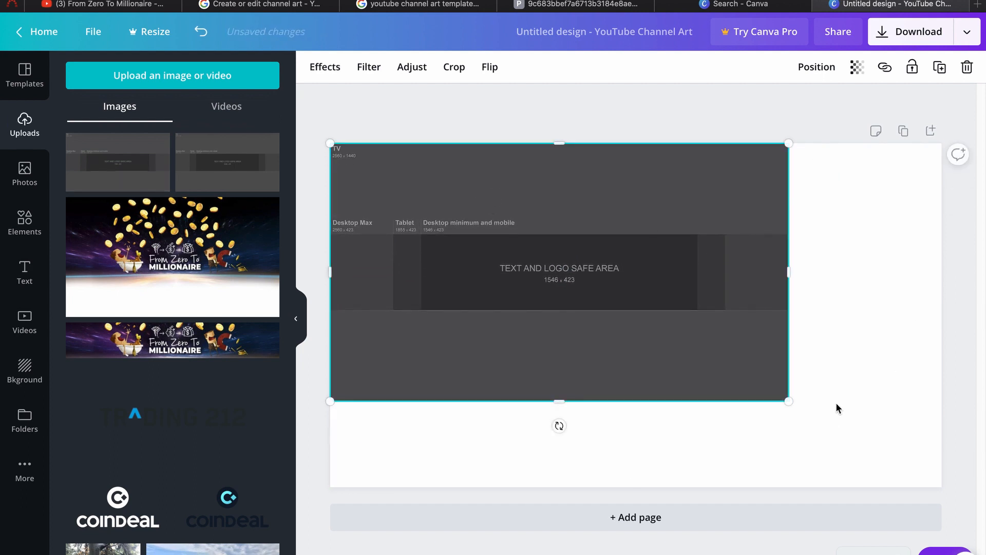
{"action": "left_click_drag", "start_coordinate": [787, 403], "coordinate": [942, 488]}
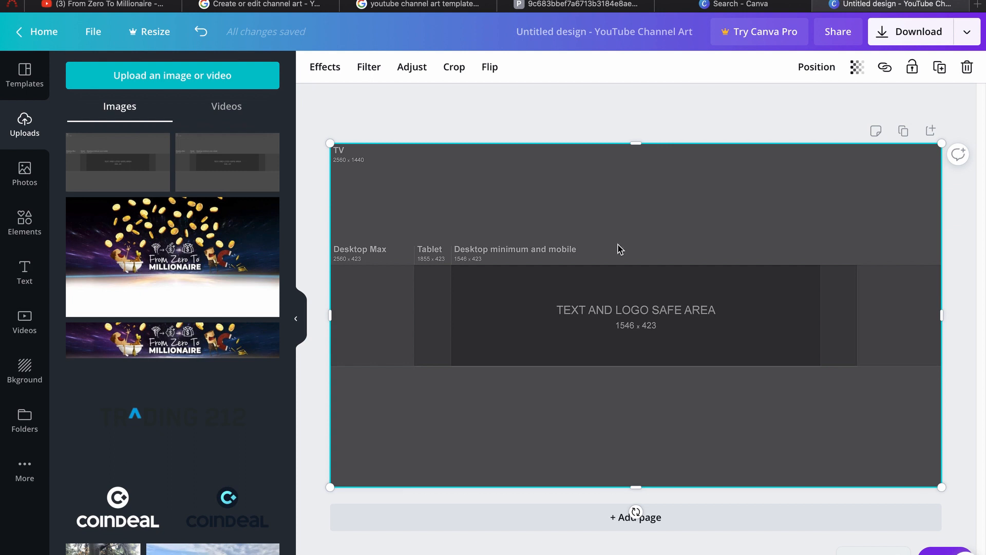
- Add a heading reading "Relaxing Music" inside the text and logo safe area
{"action": "left_click", "coordinate": [24, 272]}
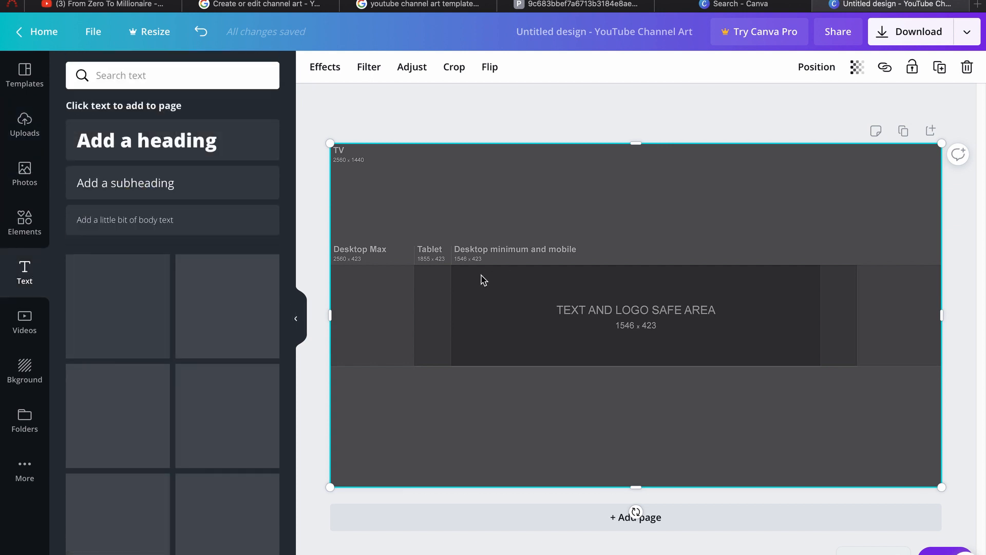
{"action": "left_click", "coordinate": [189, 145]}
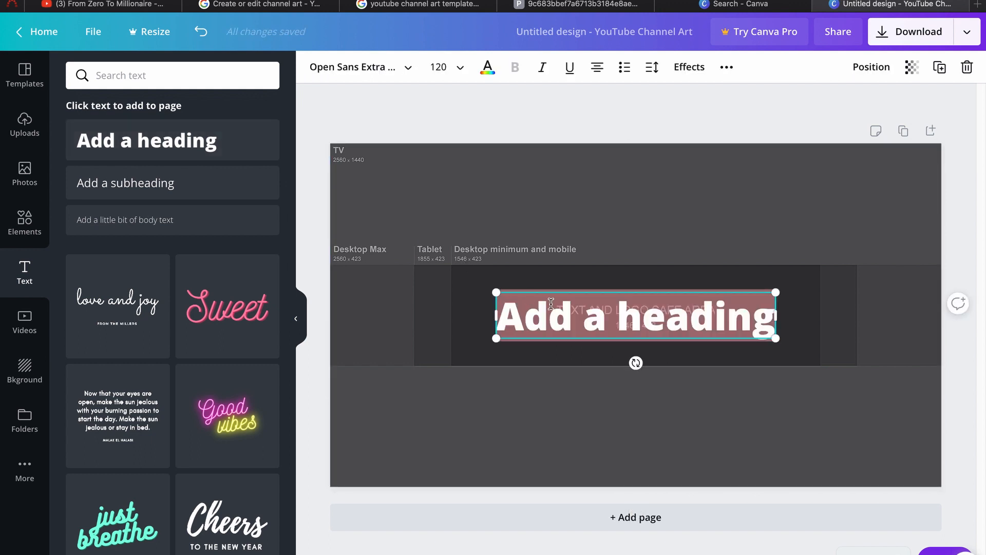
{"action": "type", "text": "Rela"}
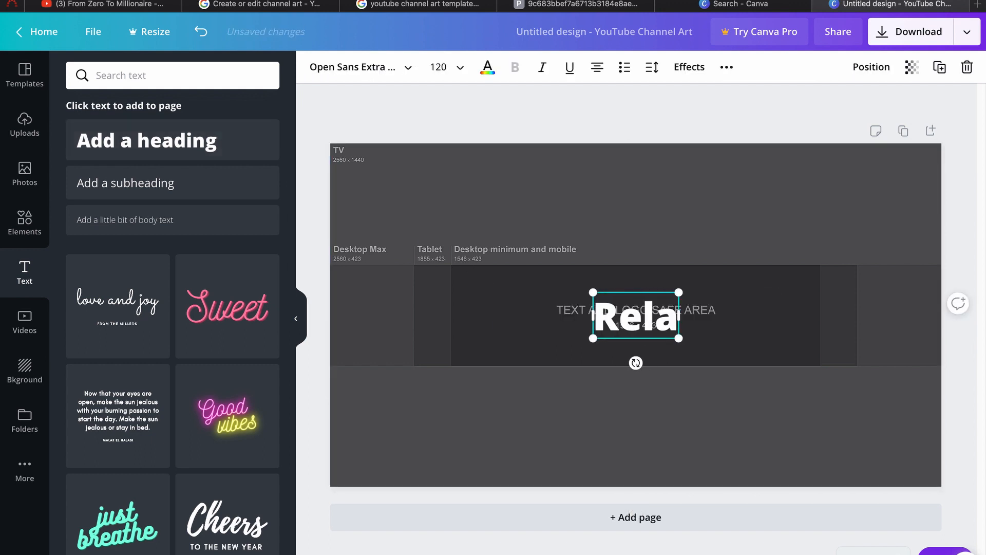
{"action": "type", "text": "xing Muswic"}
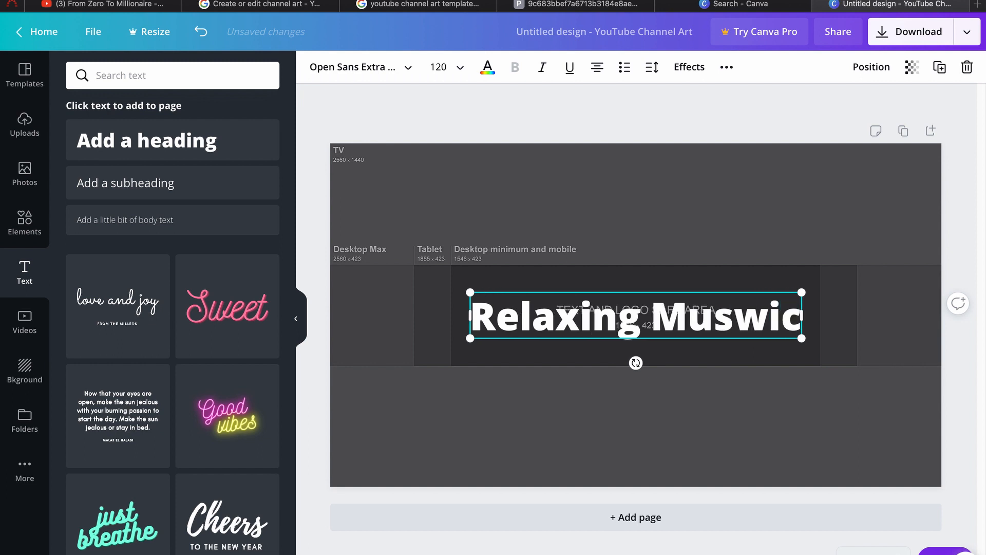
{"action": "key", "text": "BackSpace"}
{"action": "key", "text": "BackSpace"}
{"action": "key", "text": "BackSpace"}
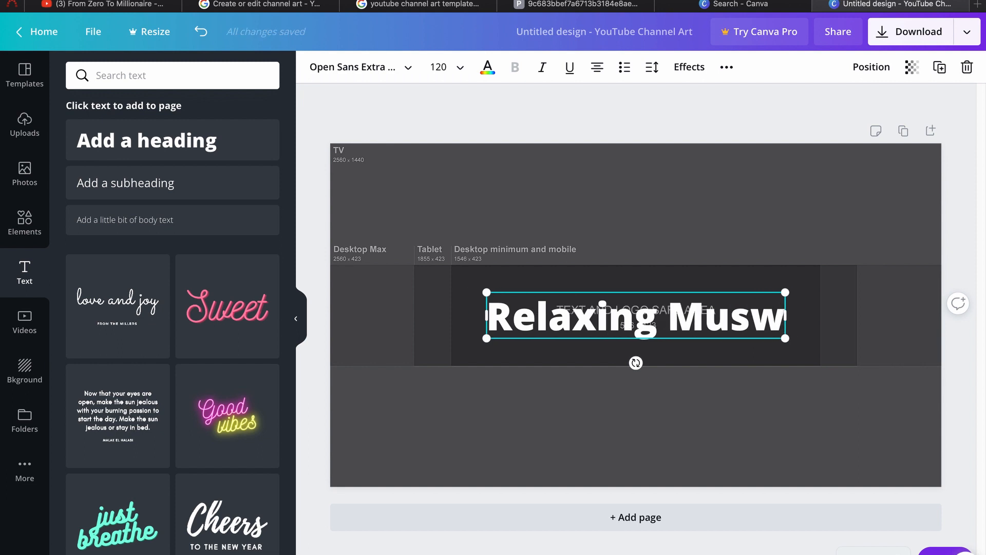
{"action": "type", "text": "ic"}
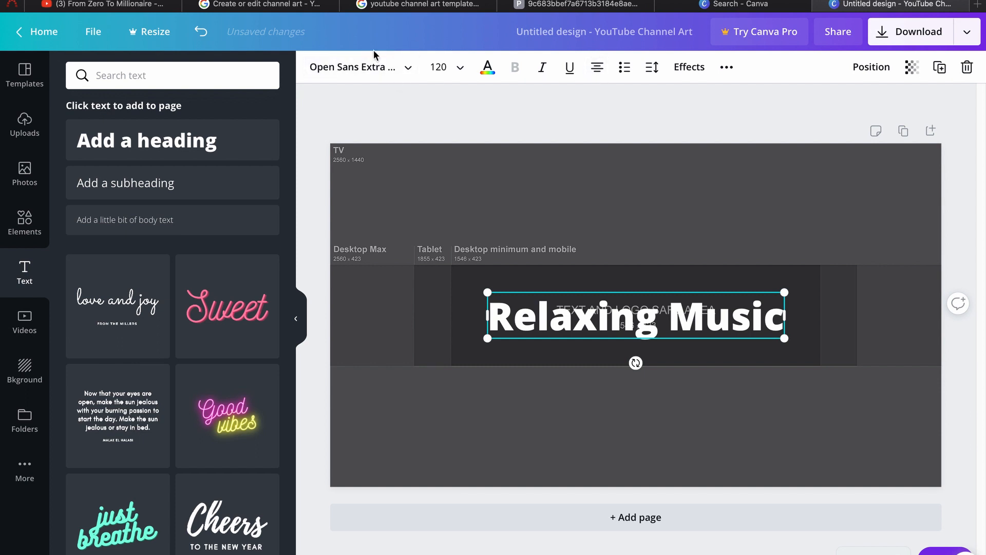
- Change the font of the "Relaxing Music" heading to Peace Sans
{"action": "left_click", "coordinate": [399, 71]}
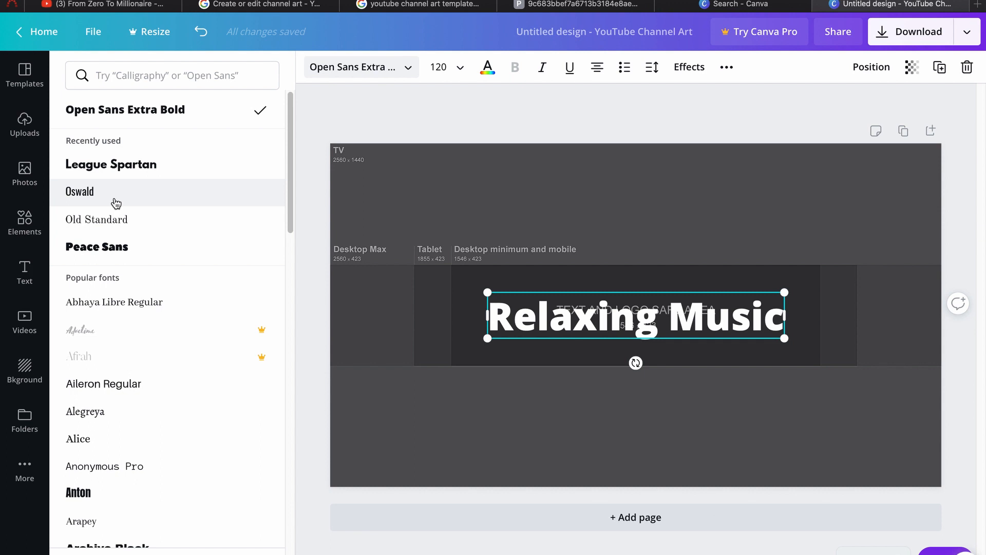
{"action": "left_click", "coordinate": [116, 203]}
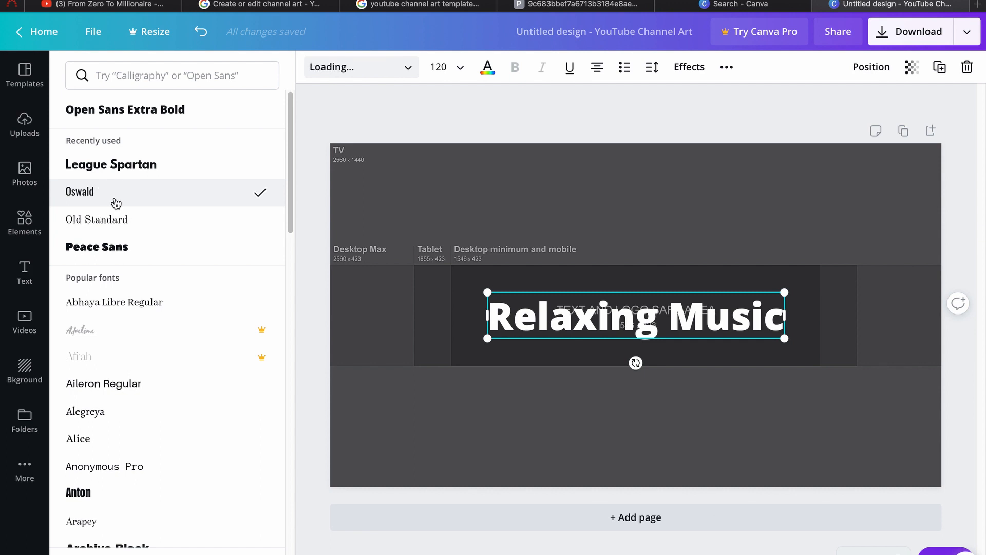
{"action": "left_click", "coordinate": [99, 249]}
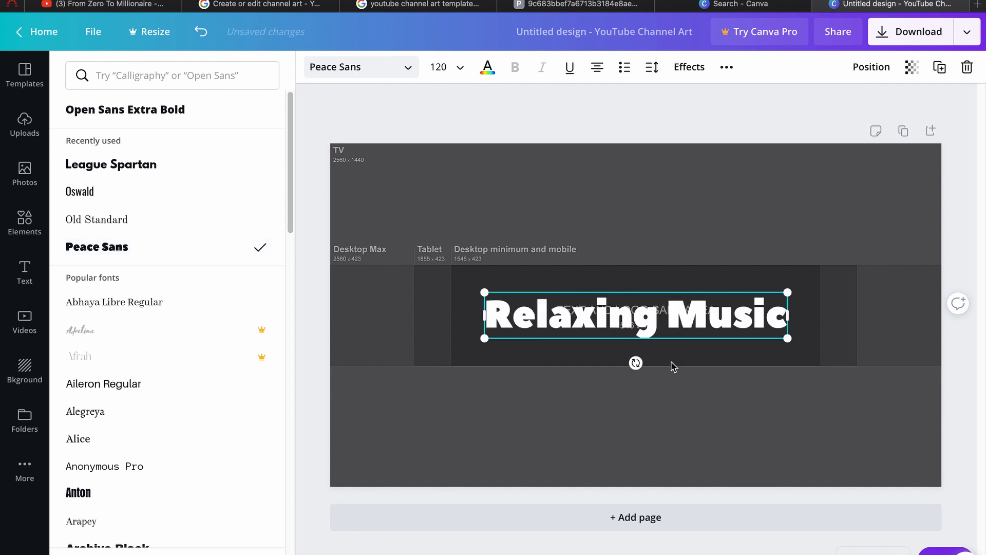
- Set the heading's font size to 100 and move it toward the upper left of the safe area
{"action": "left_click", "coordinate": [439, 67]}
{"action": "type", "text": "100"}
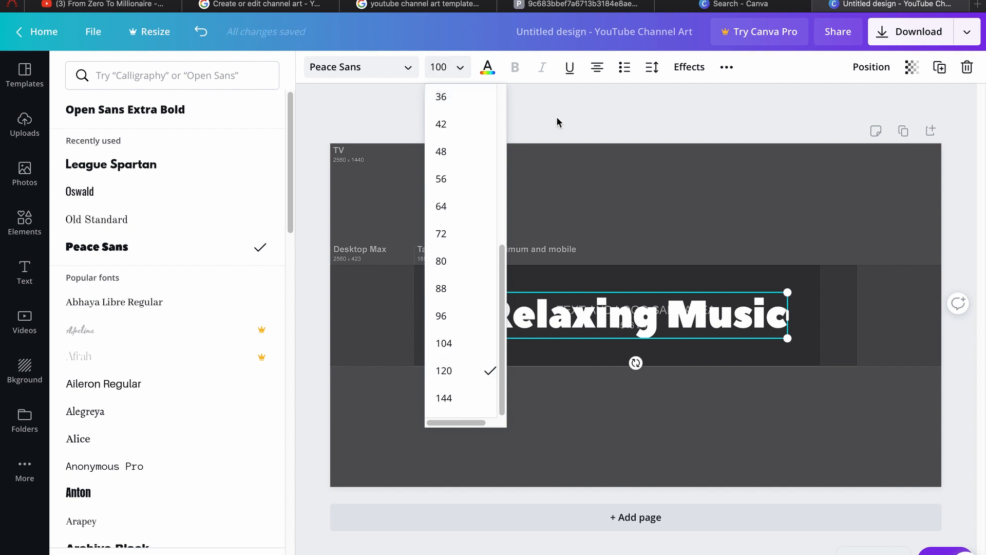
{"action": "key", "text": "Return"}
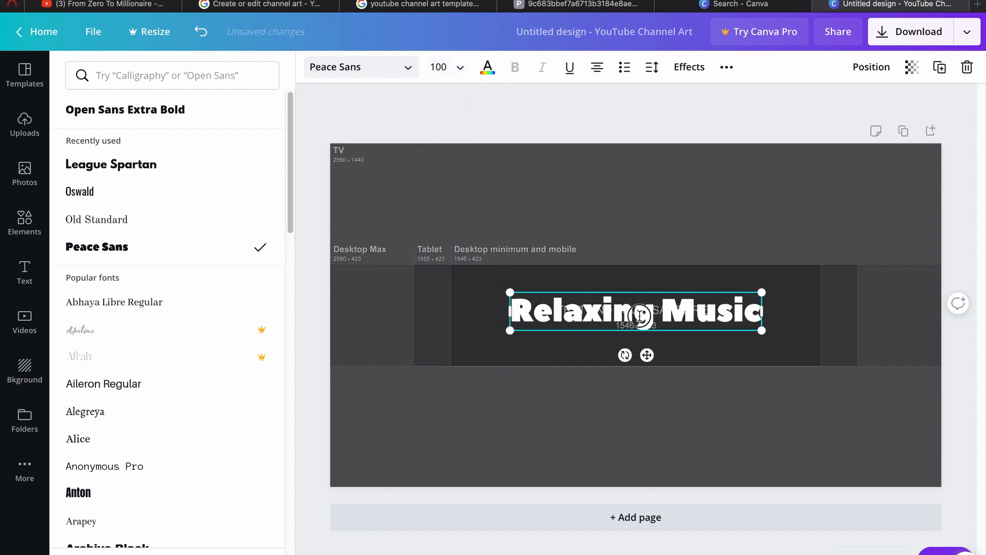
{"action": "left_click", "coordinate": [671, 233]}
{"action": "left_click_drag", "start_coordinate": [680, 296], "coordinate": [650, 286]}
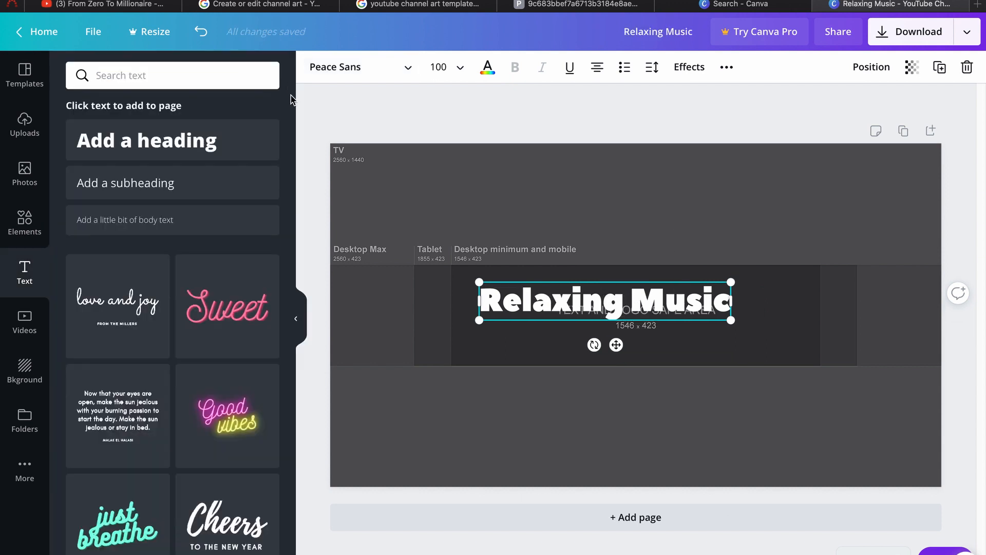
- Add a subheading reading "relax and take a break" beneath the "Relaxing Music" heading
{"action": "left_click", "coordinate": [195, 199]}
{"action": "type", "text": "re"}
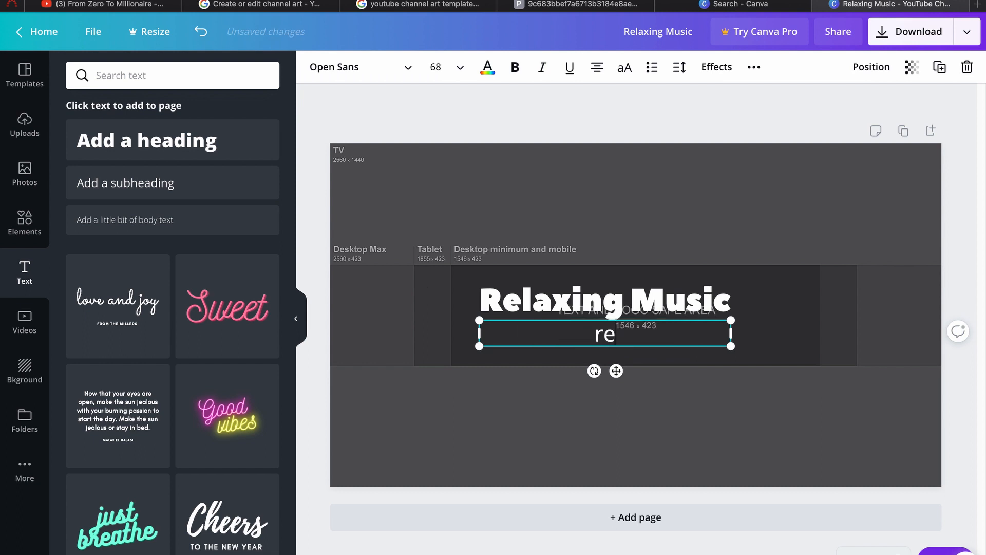
{"action": "type", "text": "lax and t"}
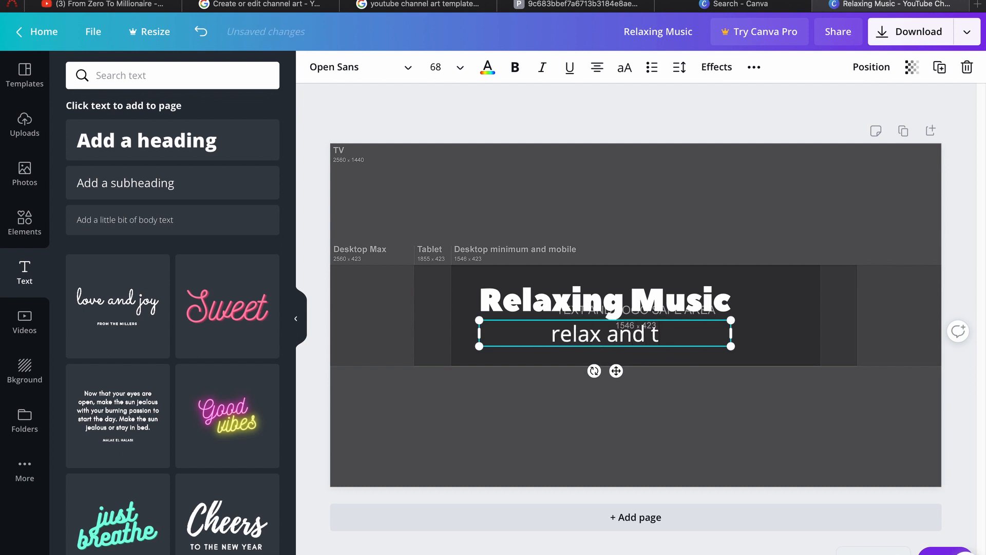
{"action": "type", "text": "ake a break"}
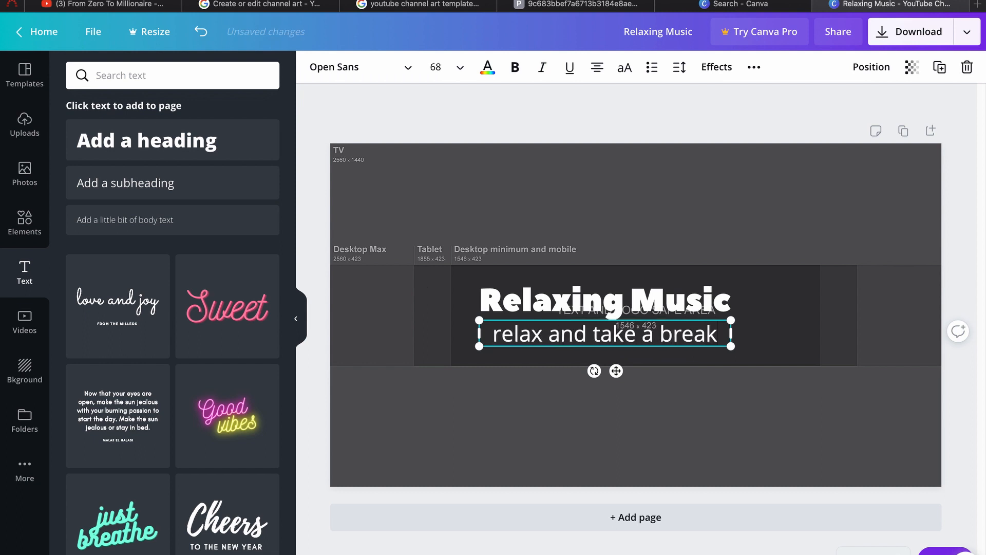
{"action": "left_click", "coordinate": [501, 378]}
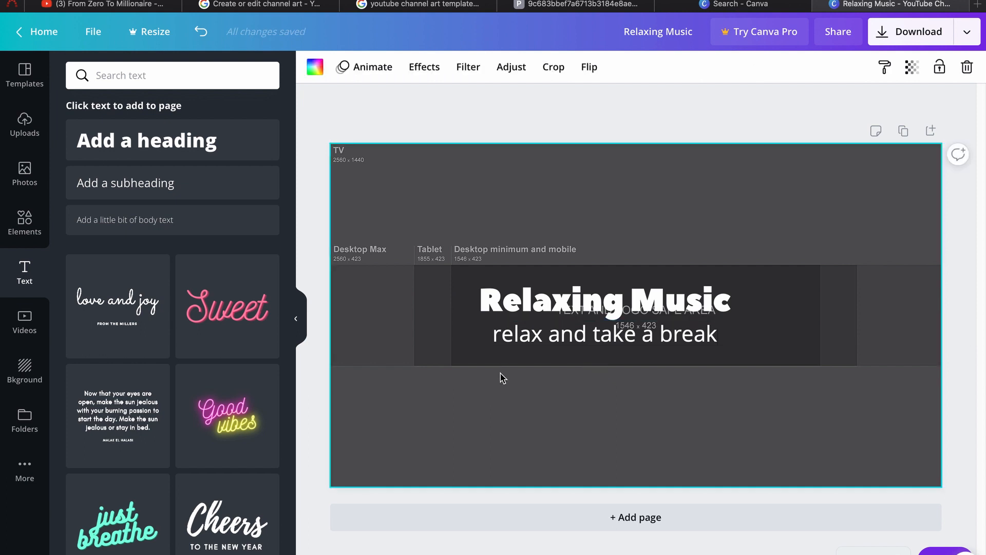
- Move the subheading slightly up toward the heading and change its font to Oswald, after trying Peace Sans
{"action": "left_click", "coordinate": [589, 338]}
{"action": "left_click_drag", "start_coordinate": [589, 340], "coordinate": [586, 338]}
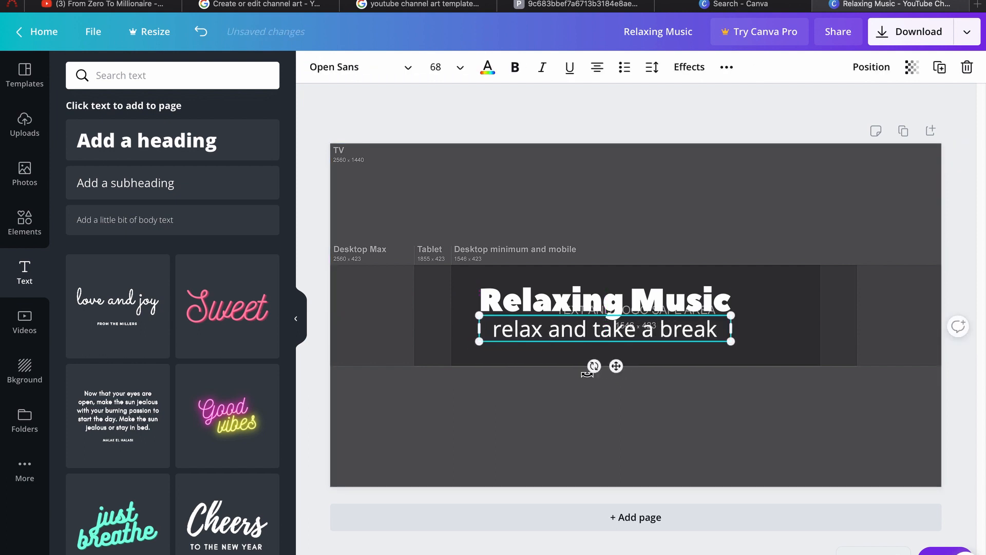
{"action": "left_click", "coordinate": [353, 69]}
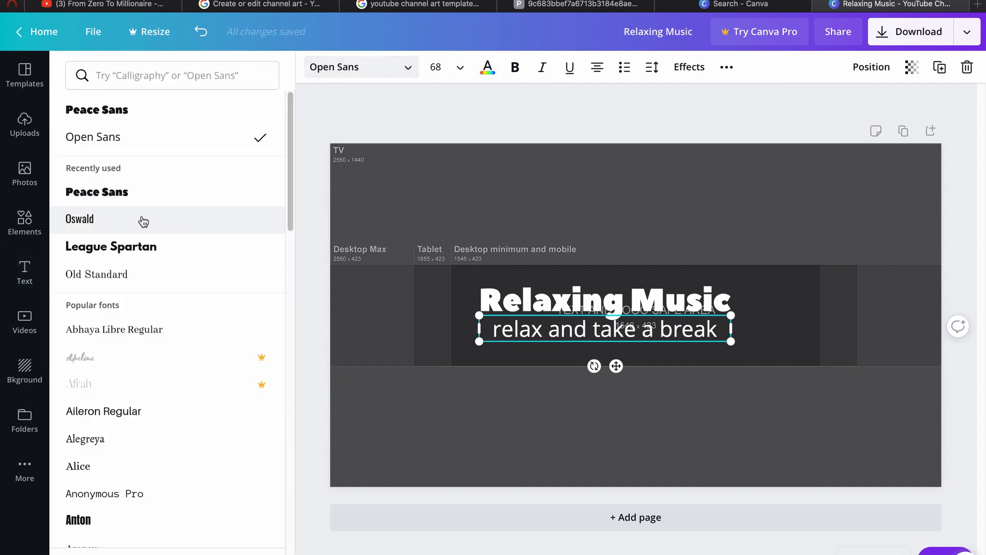
{"action": "left_click", "coordinate": [153, 191]}
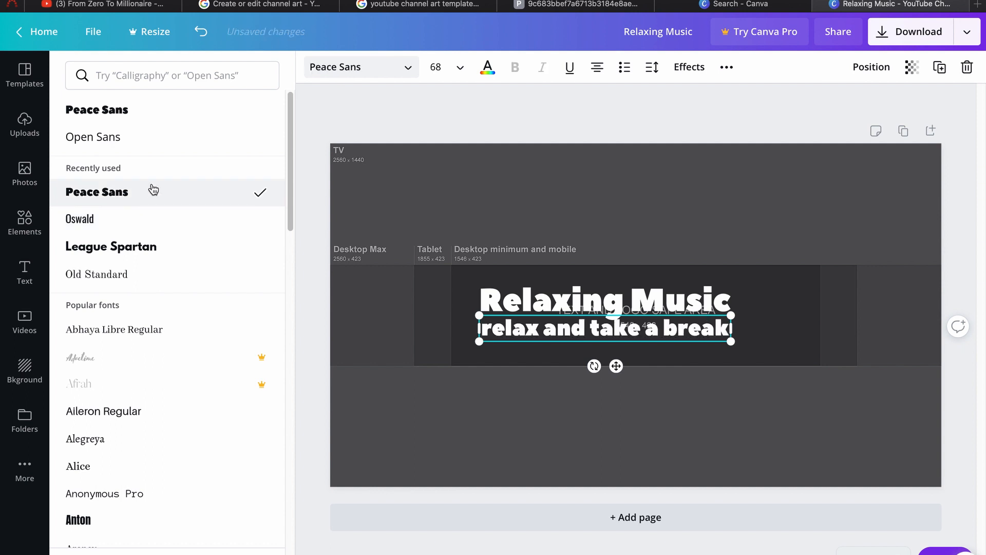
{"action": "left_click", "coordinate": [130, 219]}
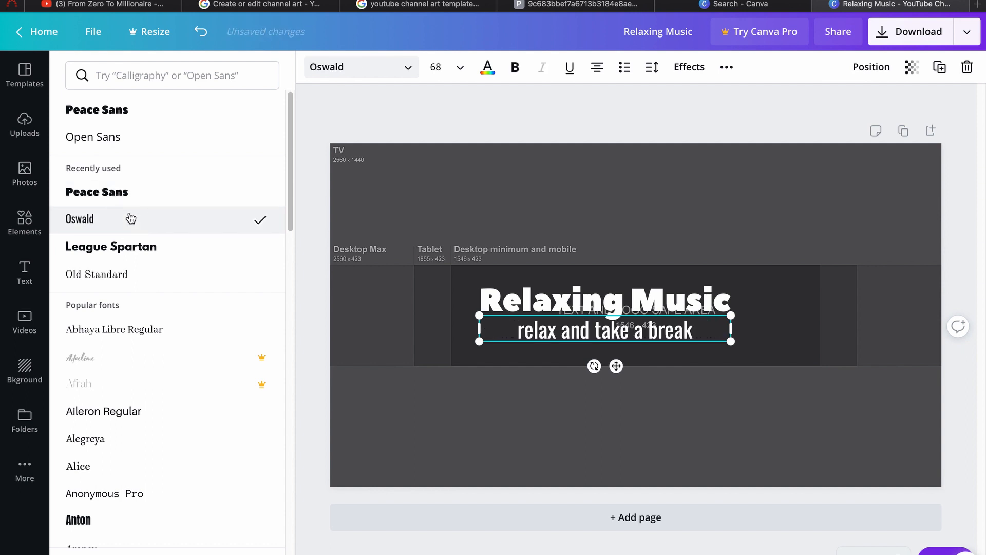
{"action": "left_click", "coordinate": [656, 457]}
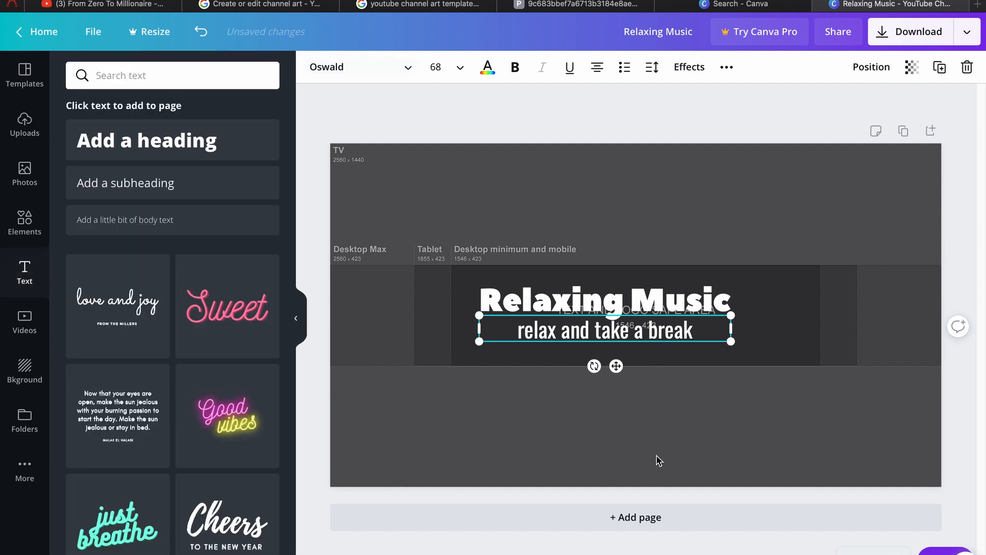
{"action": "left_click", "coordinate": [665, 448]}
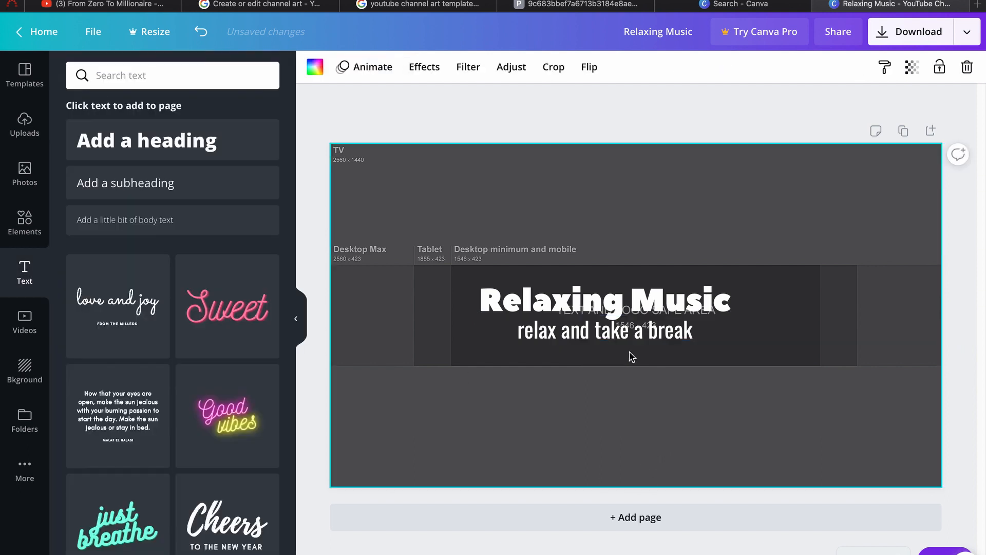
- Shift the subheading slightly down to leave a small gap below the heading
{"action": "left_click", "coordinate": [624, 332]}
{"action": "left_click_drag", "start_coordinate": [623, 330], "coordinate": [623, 334]}
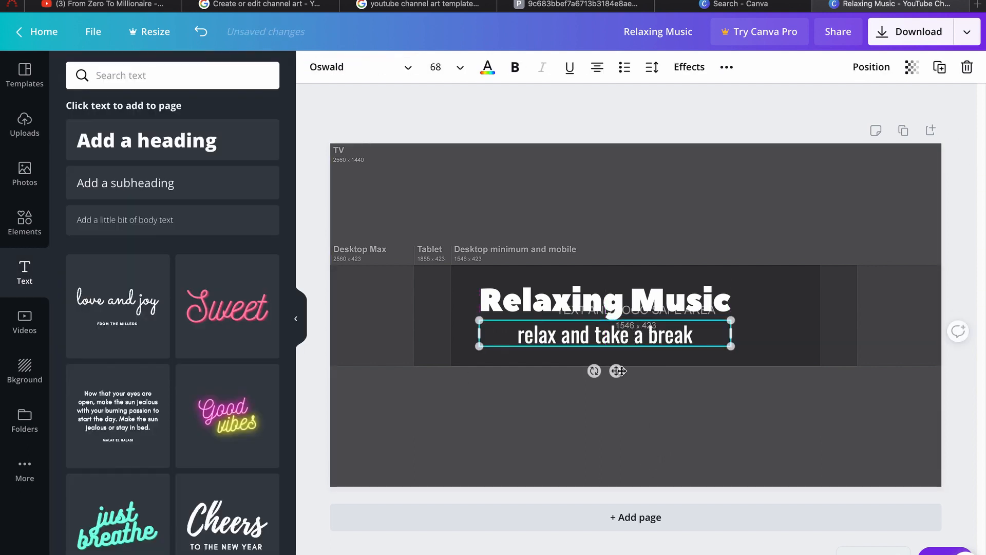
{"action": "left_click", "coordinate": [623, 389]}
{"action": "left_click", "coordinate": [607, 333]}
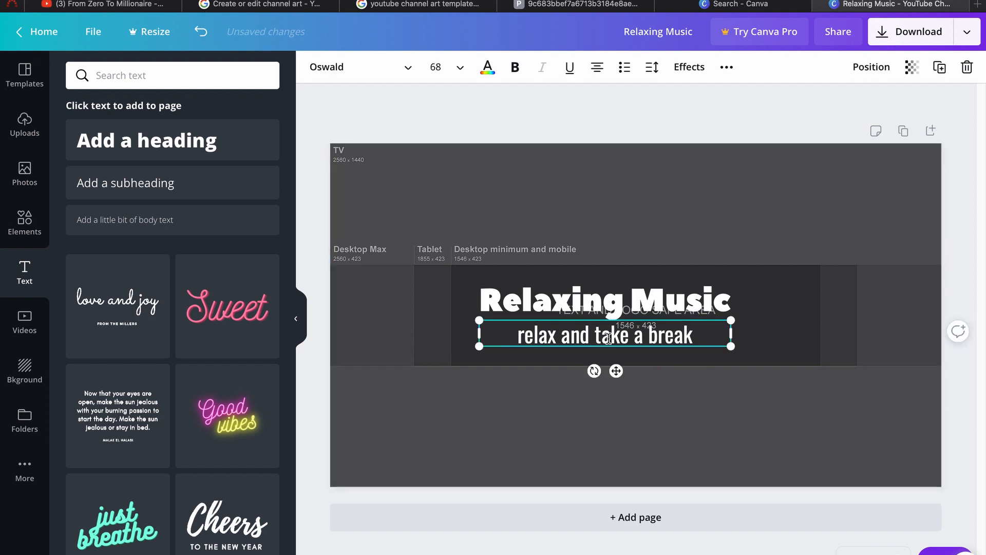
- Set the font size of the "relax and take a break" subheading to 54
{"action": "left_click", "coordinate": [435, 66]}
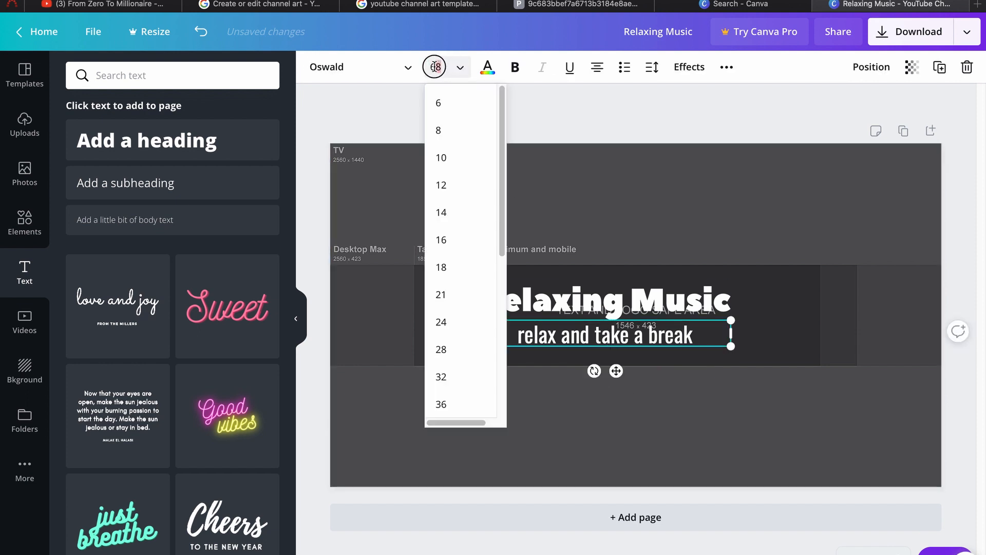
{"action": "type", "text": "5"}
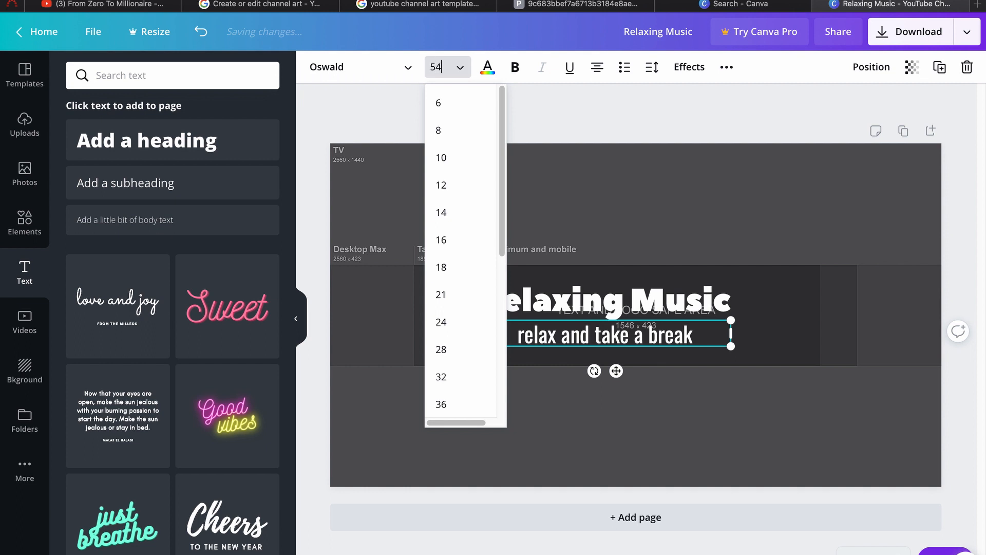
{"action": "type", "text": "4"}
{"action": "key", "text": "Return"}
{"action": "left_click", "coordinate": [611, 174]}
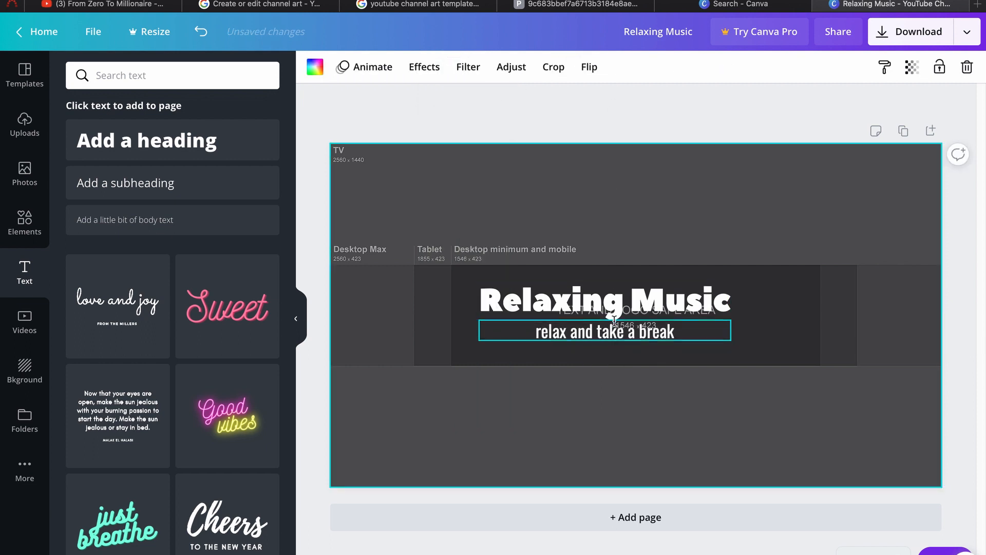
- Group the heading with the subheading and move the group slightly down to center it vertically in the safe area
{"action": "left_click", "coordinate": [647, 313]}
{"action": "left_click", "coordinate": [636, 331]}
{"action": "left_click", "coordinate": [699, 300], "text": "shift"}
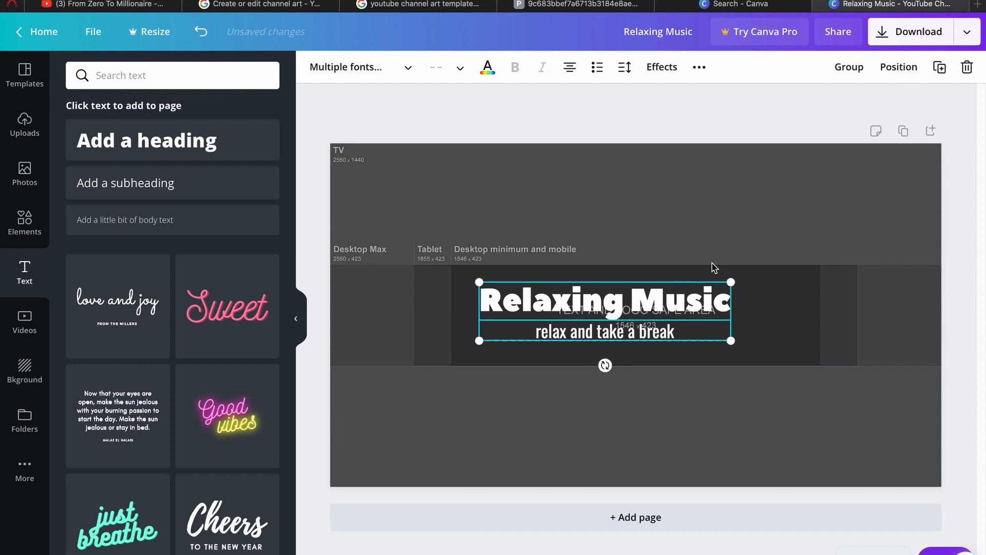
{"action": "left_click", "coordinate": [850, 66]}
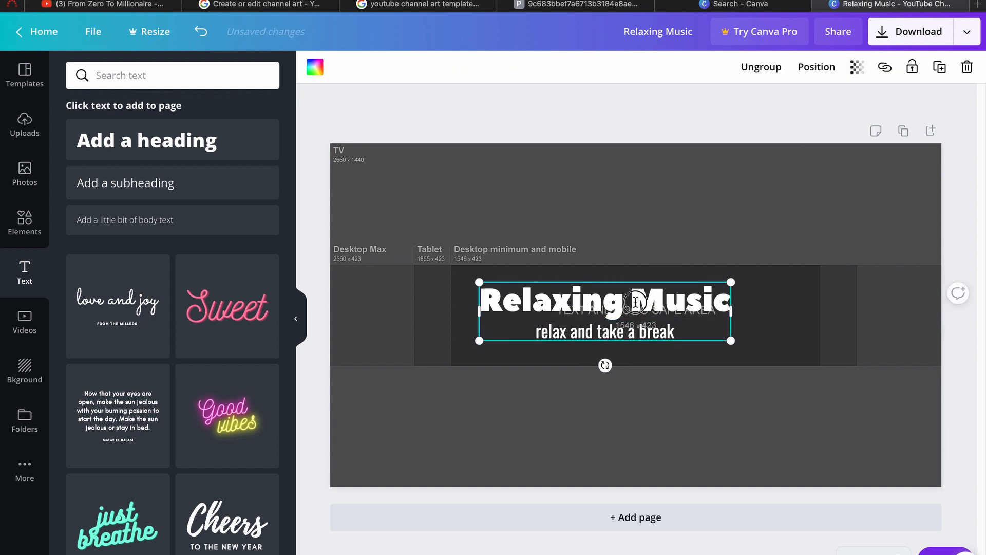
{"action": "left_click", "coordinate": [629, 392]}
{"action": "mouse_move", "coordinate": [643, 307]}
{"action": "left_mouse_down"}
{"action": "mouse_move", "coordinate": [619, 306]}
{"action": "mouse_move", "coordinate": [645, 315]}
{"action": "left_mouse_up"}
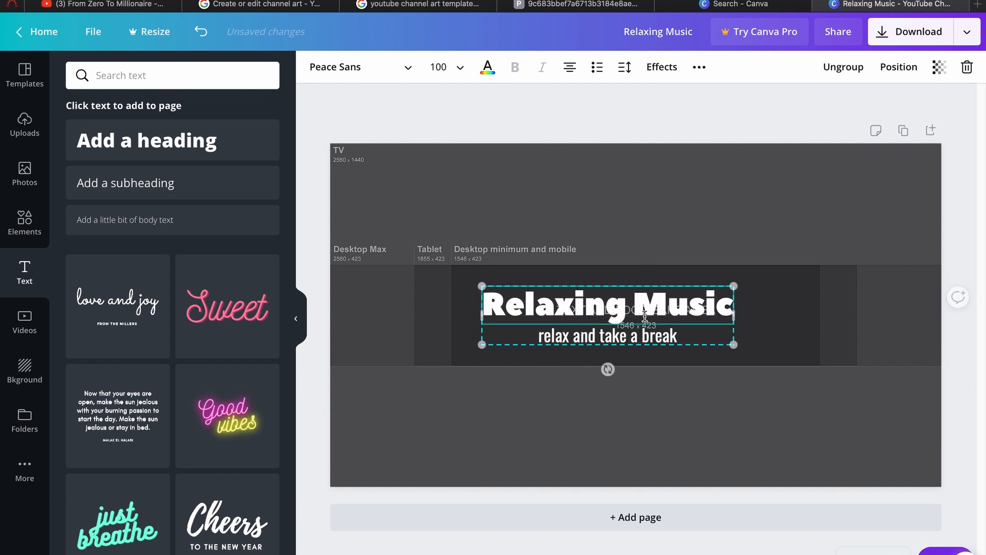
{"action": "left_click", "coordinate": [675, 425]}
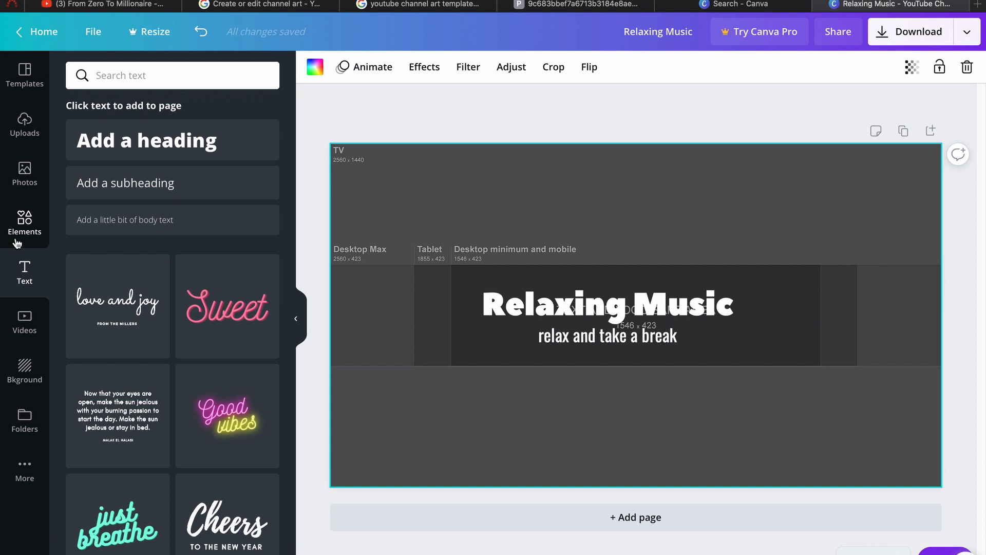
- Search the elements for "relax" and place the illustration of the meditating woman with raised arms just right of the text
{"action": "left_click", "coordinate": [24, 222]}
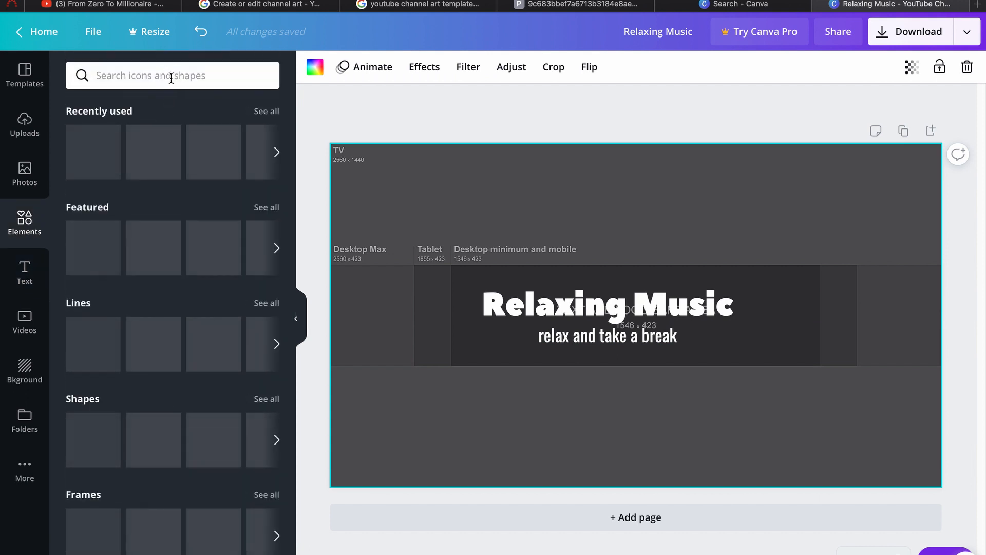
{"action": "left_click", "coordinate": [171, 76]}
{"action": "type", "text": "relax"}
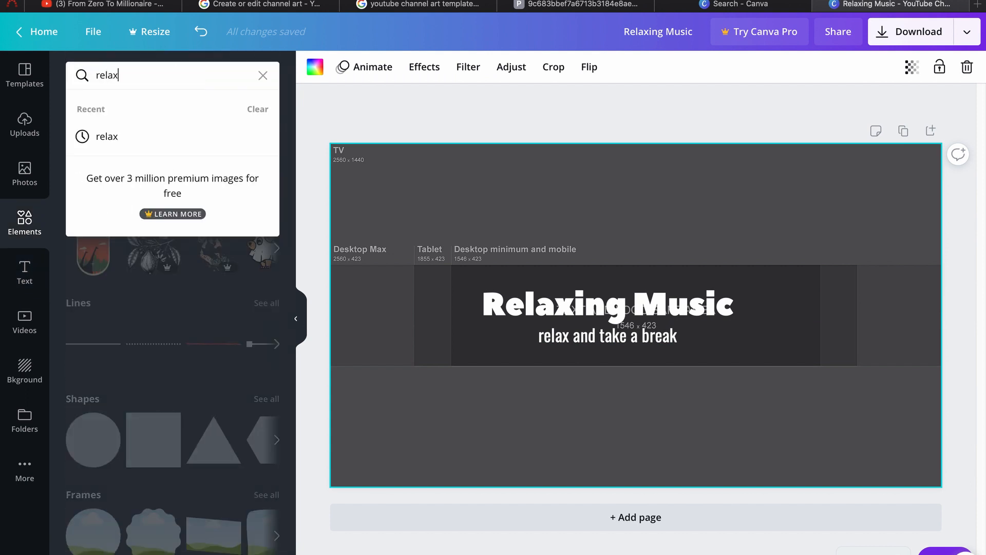
{"action": "key", "text": "Return"}
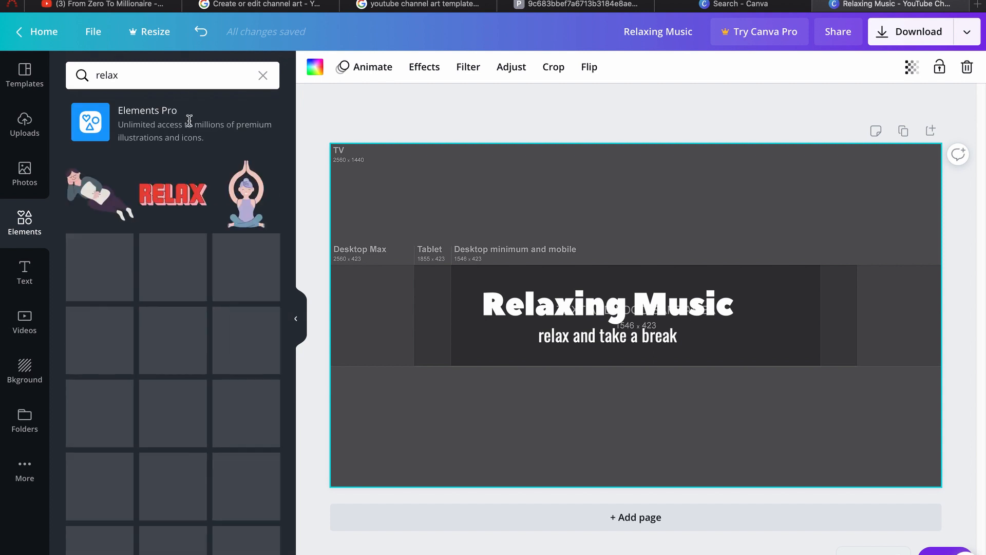
{"action": "left_click_drag", "start_coordinate": [234, 199], "coordinate": [759, 277]}
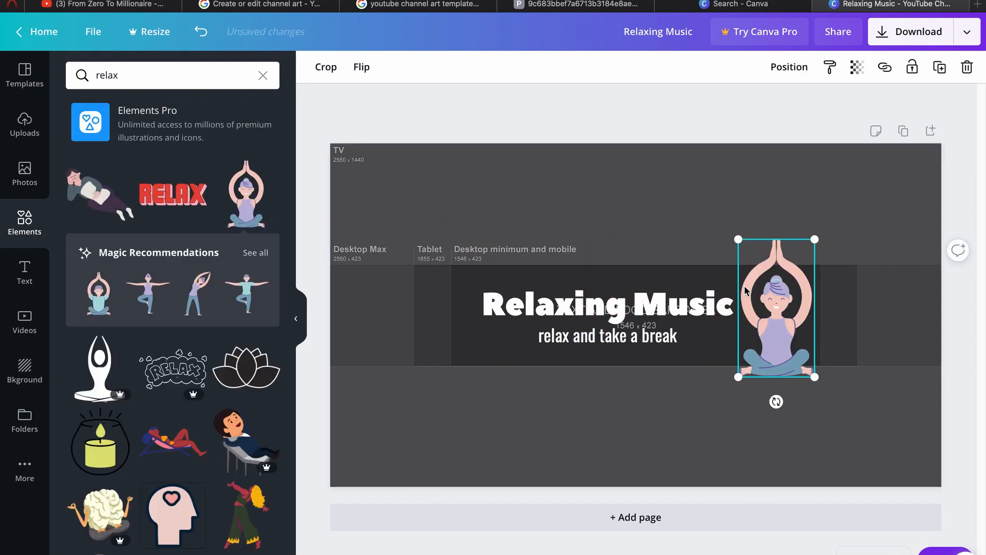
- Shrink the meditating woman illustration and position it beside the text, fully inside the safe area
{"action": "left_click_drag", "start_coordinate": [743, 374], "coordinate": [776, 338]}
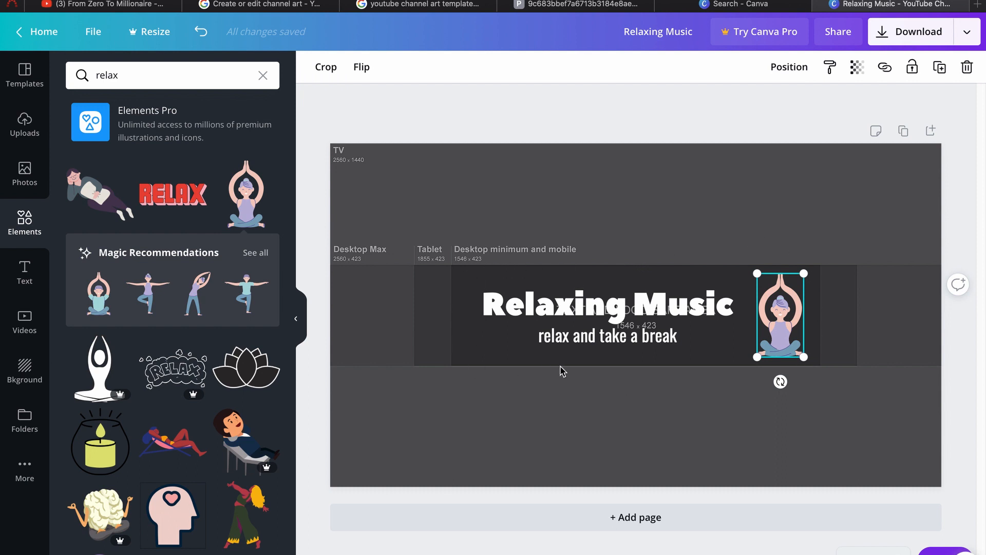
{"action": "left_click", "coordinate": [712, 393]}
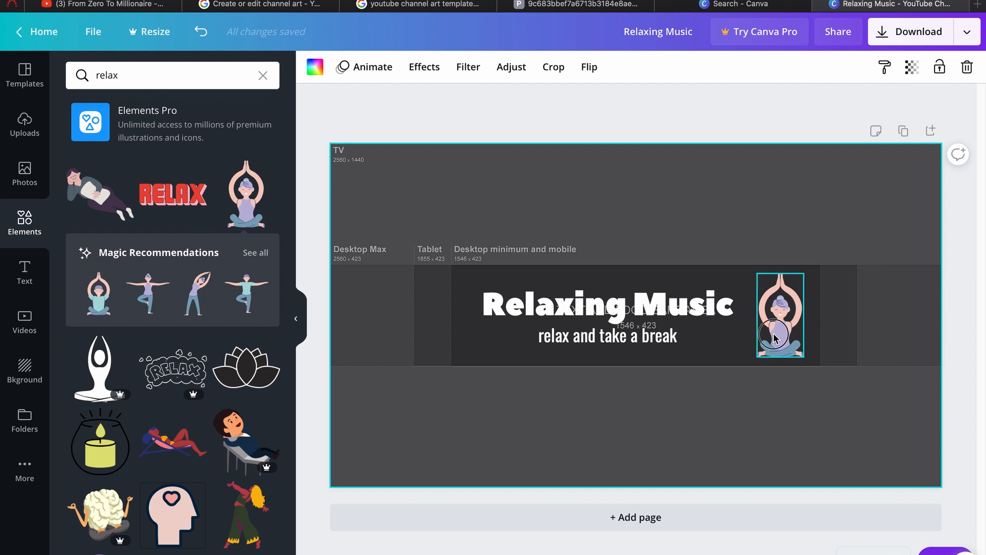
{"action": "left_click", "coordinate": [760, 348]}
{"action": "left_click", "coordinate": [735, 233]}
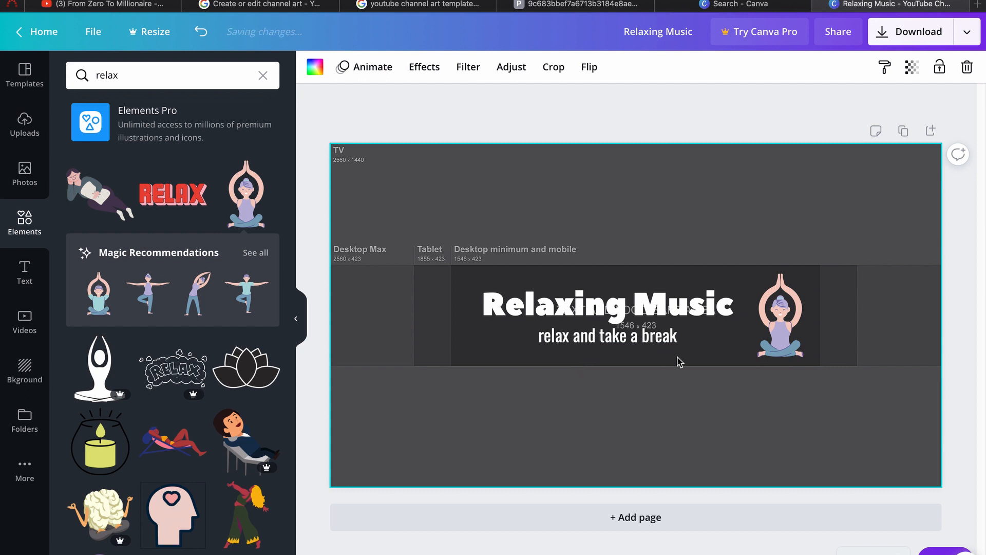
- Replace the size guide background with the recently used pink bokeh image and set its transparency to 60
{"action": "left_click", "coordinate": [9, 380]}
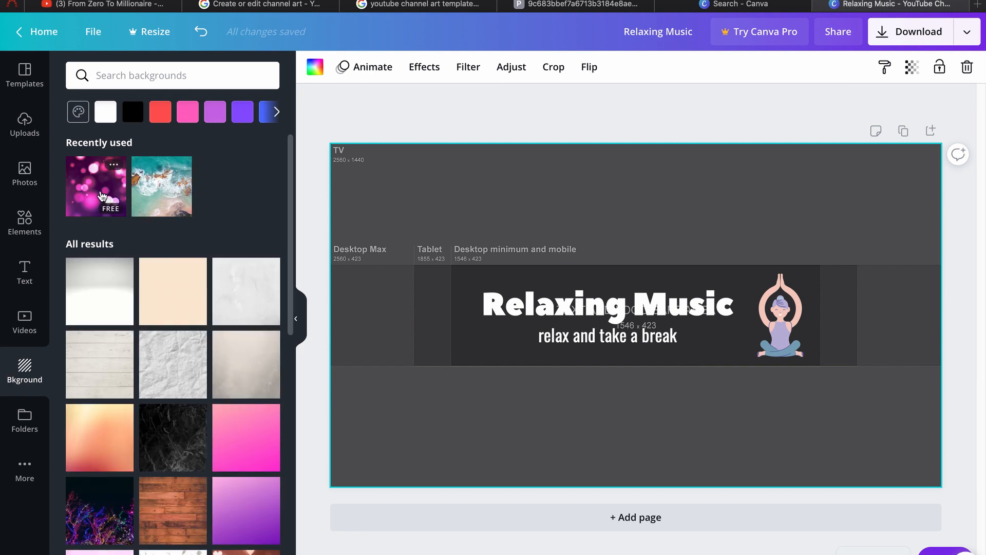
{"action": "left_click", "coordinate": [100, 194]}
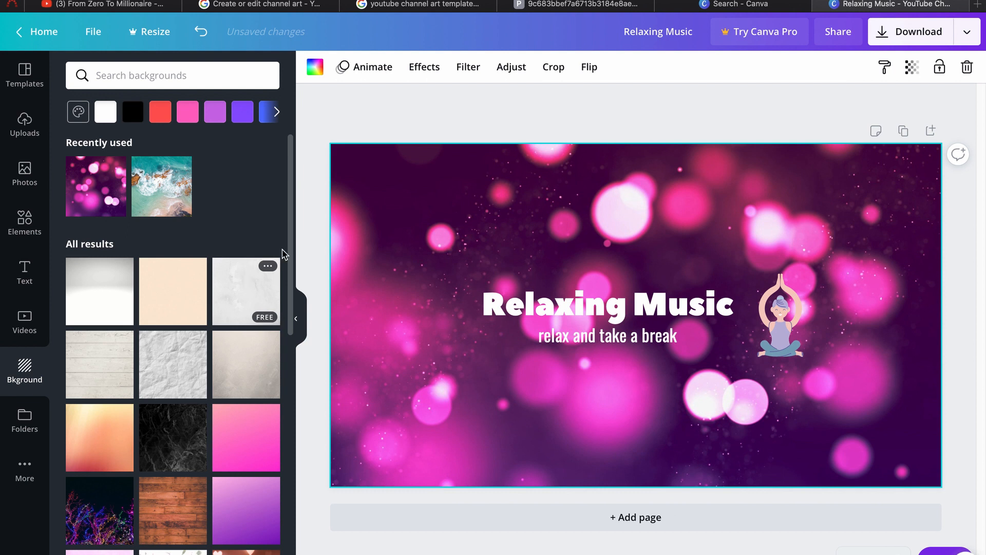
{"action": "left_click", "coordinate": [912, 68]}
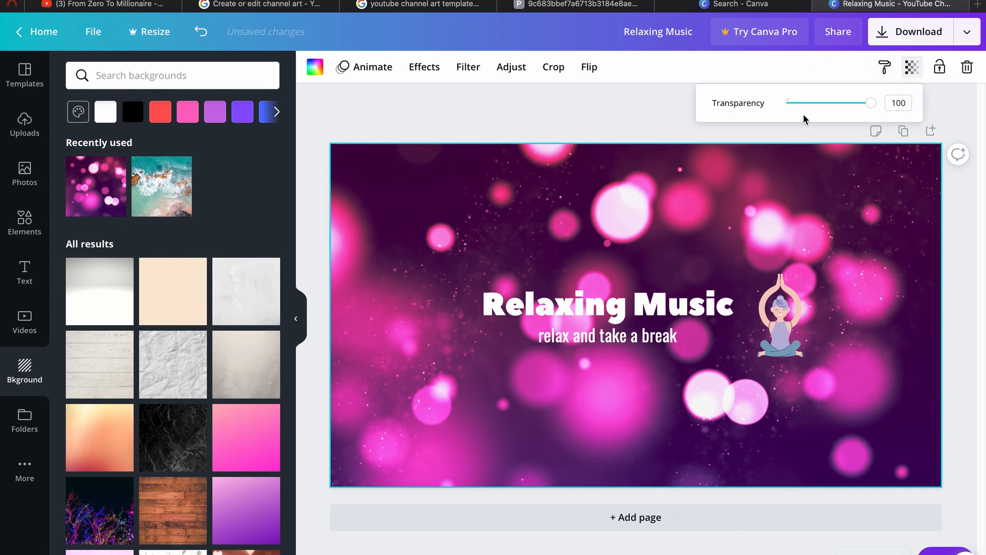
{"action": "left_click_drag", "start_coordinate": [870, 104], "coordinate": [839, 111]}
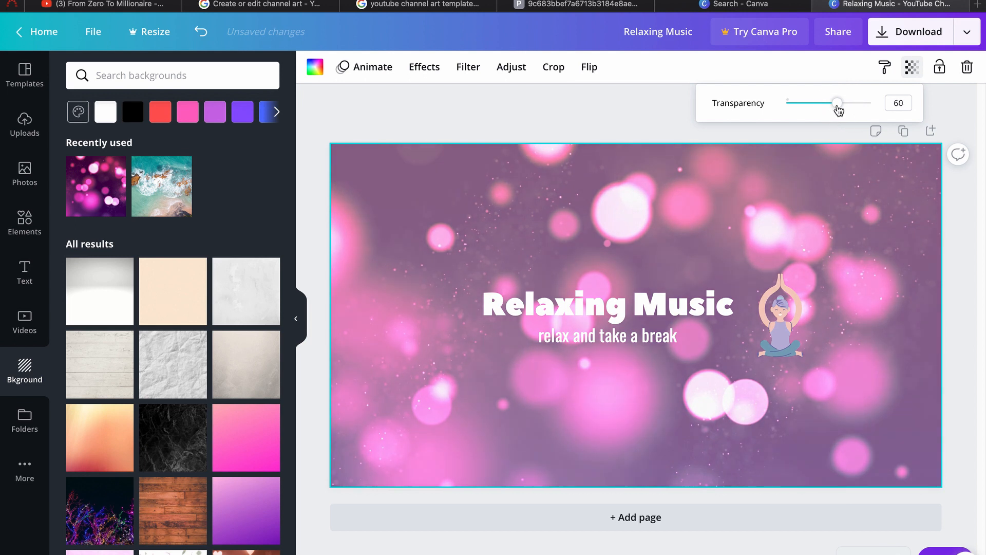
- Set the background image's blur to 43 and its transparency to 61
{"action": "left_click", "coordinate": [511, 71]}
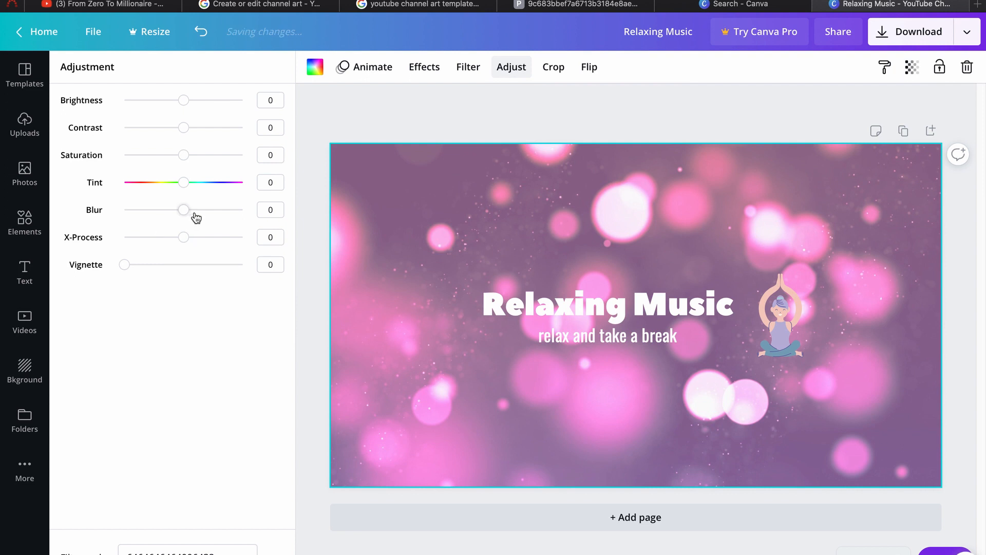
{"action": "left_click_drag", "start_coordinate": [185, 211], "coordinate": [210, 212]}
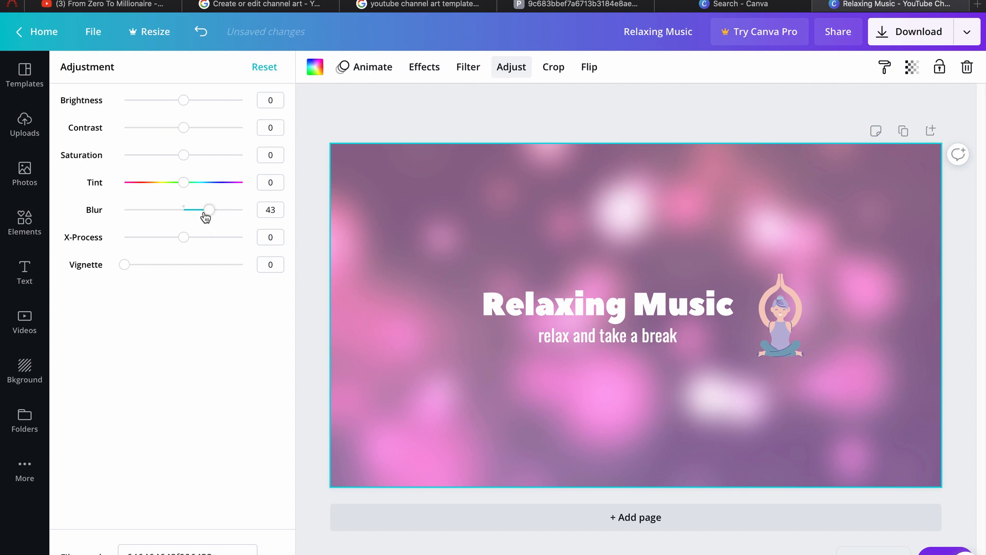
{"action": "left_click", "coordinate": [187, 159]}
{"action": "mouse_move", "coordinate": [193, 162]}
{"action": "left_mouse_down"}
{"action": "mouse_move", "coordinate": [203, 159]}
{"action": "mouse_move", "coordinate": [183, 155]}
{"action": "left_mouse_up"}
{"action": "left_click", "coordinate": [911, 66]}
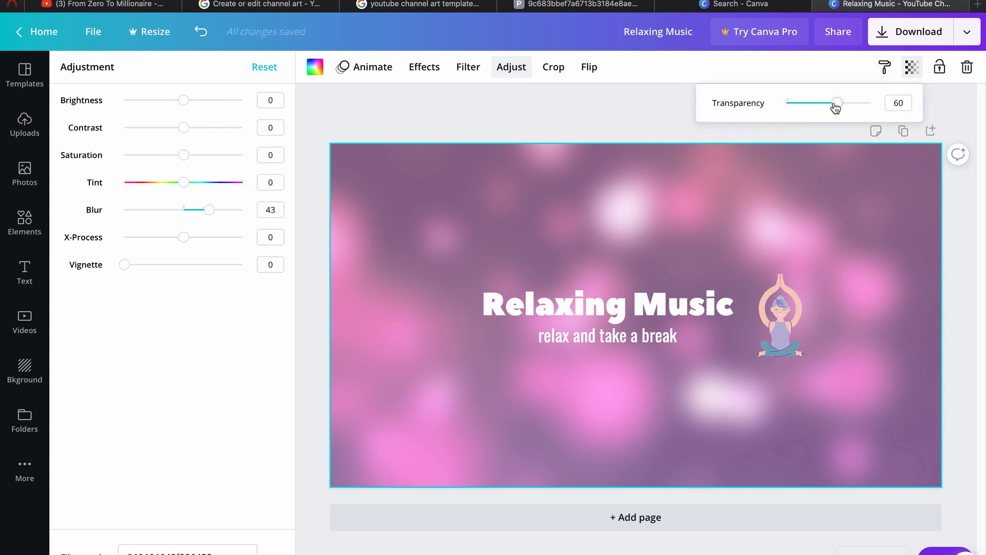
{"action": "left_click_drag", "start_coordinate": [835, 103], "coordinate": [840, 107]}
{"action": "left_click", "coordinate": [645, 126]}
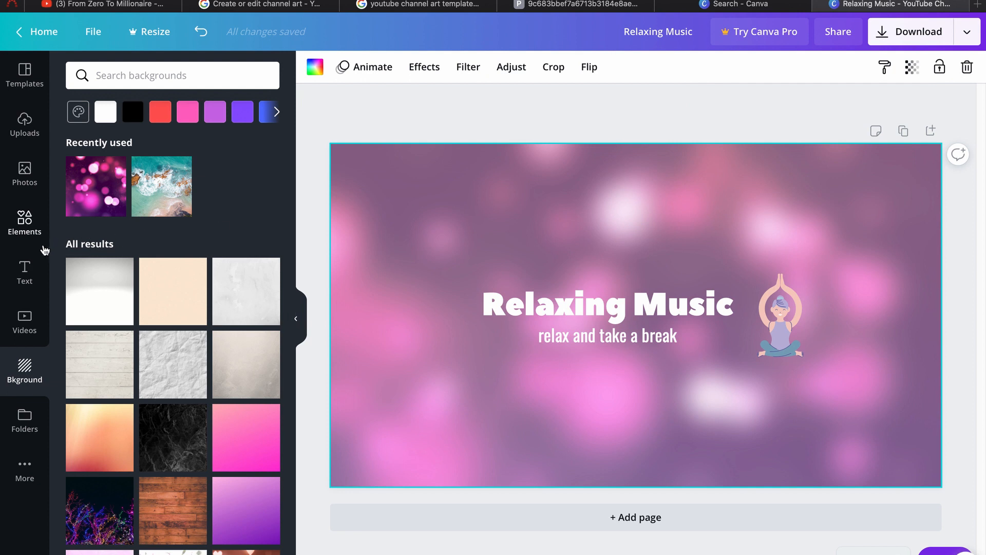
- Set the background color to the default light purple and slightly lower the background image's transparency value
{"action": "left_click", "coordinate": [29, 226]}
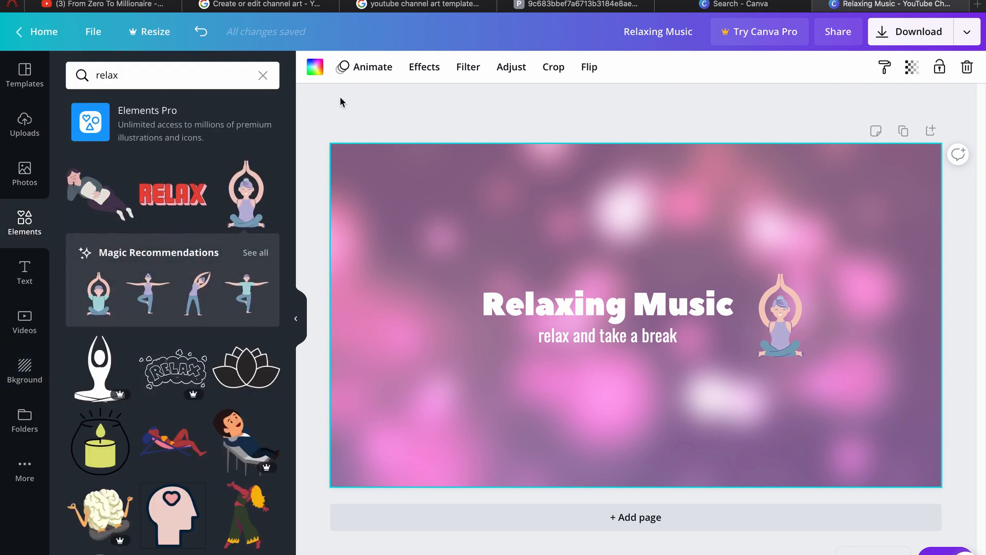
{"action": "left_click", "coordinate": [308, 71]}
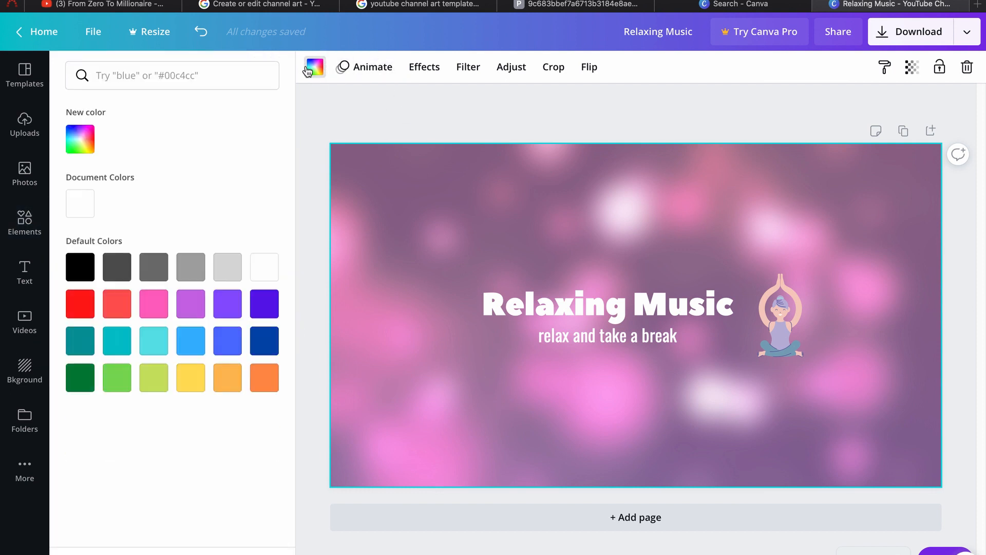
{"action": "left_click", "coordinate": [165, 311]}
{"action": "left_click", "coordinate": [184, 308]}
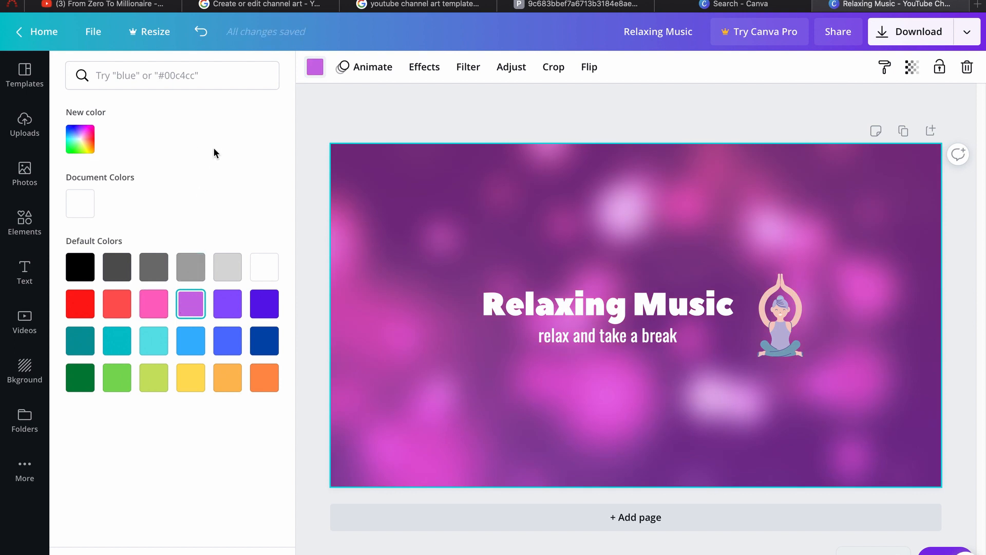
{"action": "left_click", "coordinate": [912, 67]}
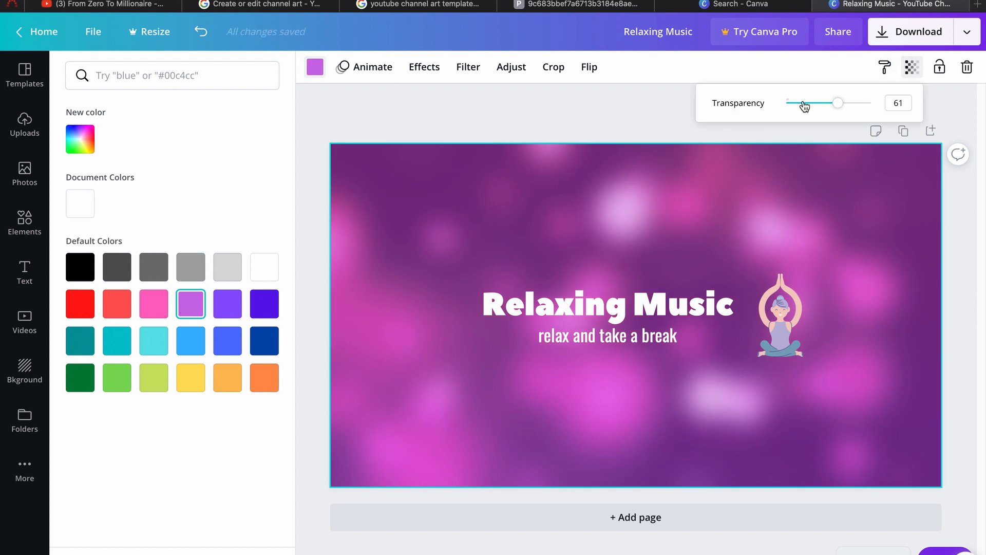
{"action": "left_click_drag", "start_coordinate": [836, 103], "coordinate": [828, 103]}
{"action": "left_click", "coordinate": [626, 121]}
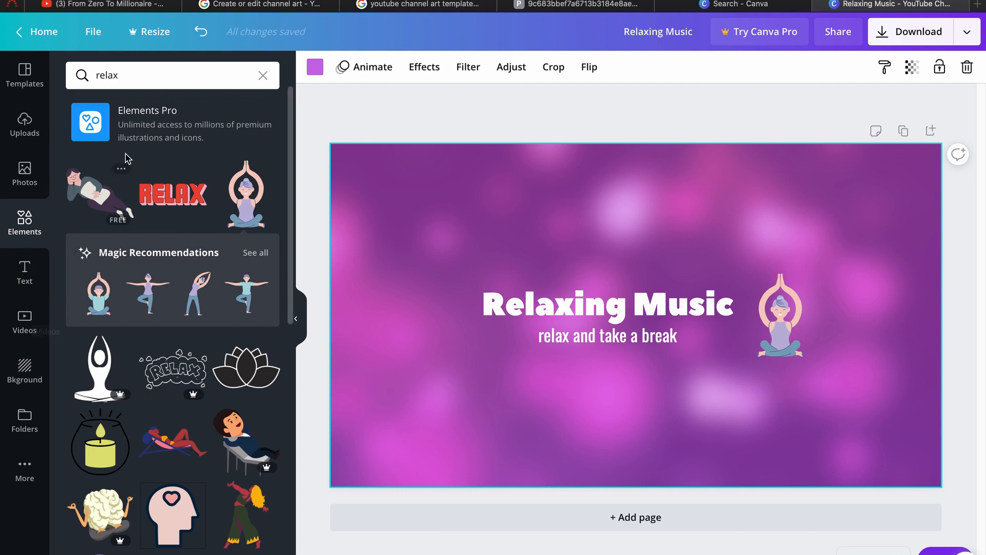
- Add the recently used square shape to the banner and enlarge it to cover most of the canvas
{"action": "left_click", "coordinate": [264, 77]}
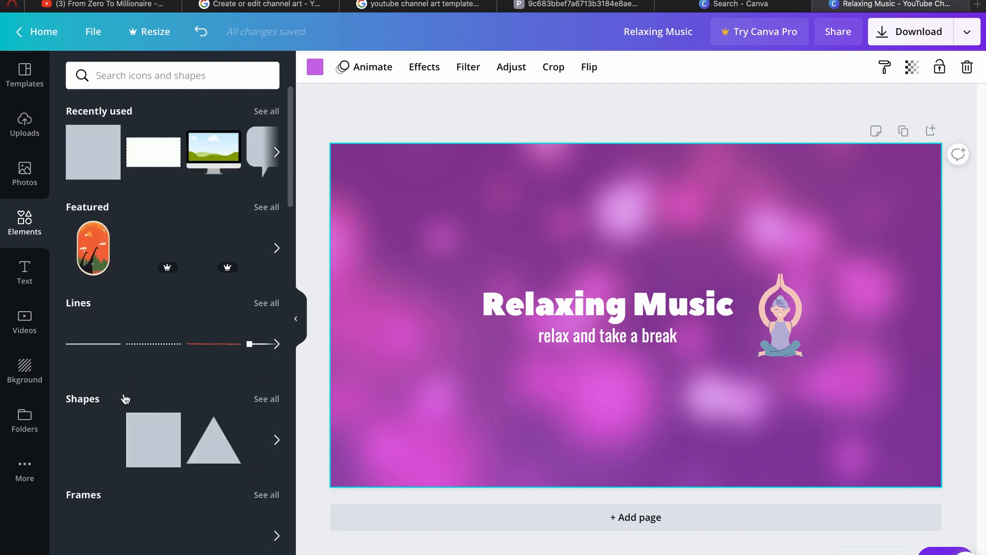
{"action": "left_click", "coordinate": [93, 152]}
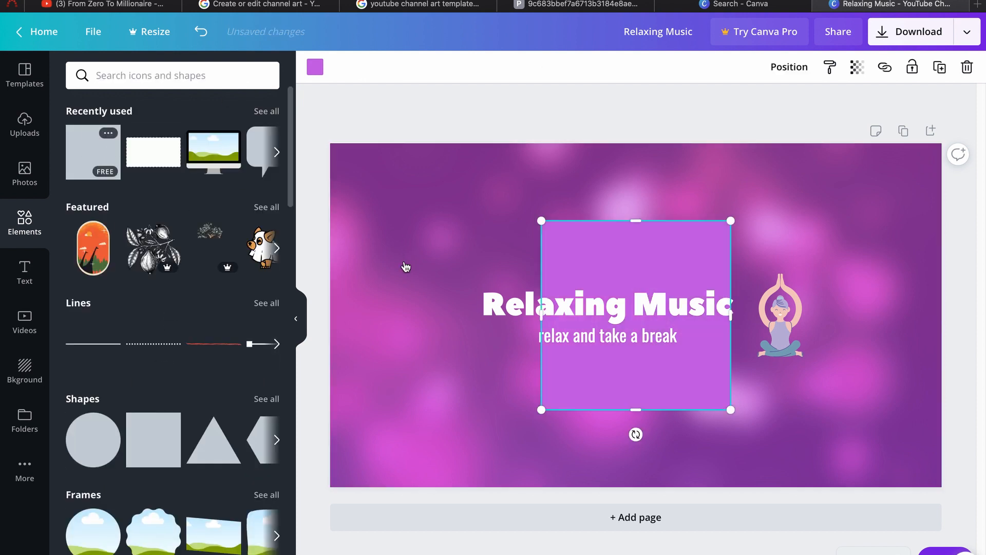
{"action": "left_click_drag", "start_coordinate": [665, 375], "coordinate": [718, 298]}
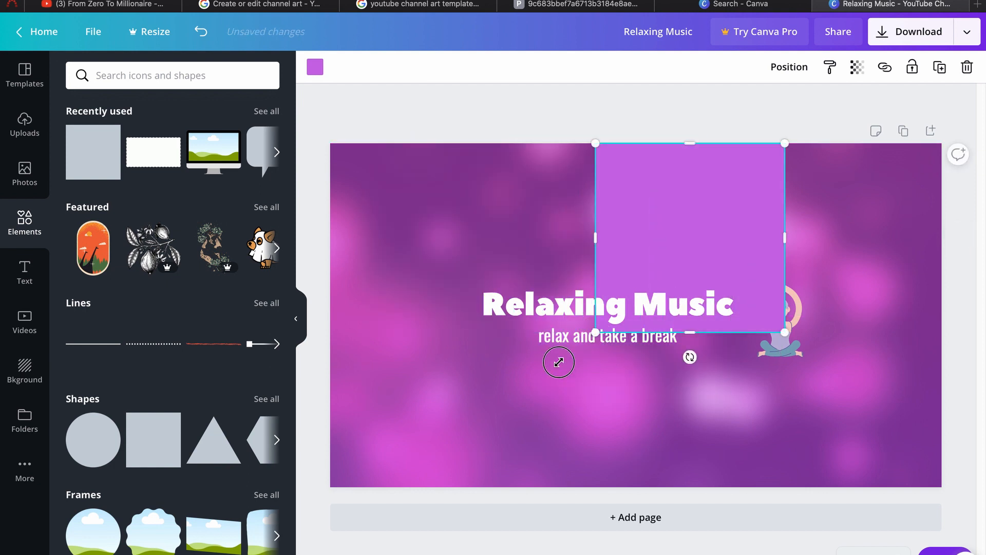
{"action": "left_click_drag", "start_coordinate": [559, 362], "coordinate": [288, 549]}
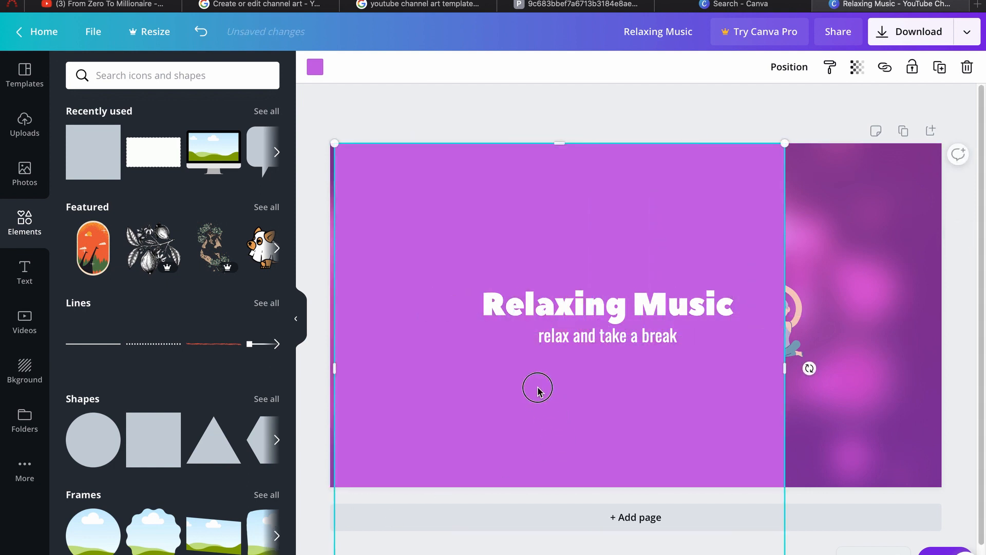
- Rotate the large square and shift it so its slanted edge cuts diagonally through the banner behind the heading
{"action": "left_click_drag", "start_coordinate": [538, 390], "coordinate": [511, 319]}
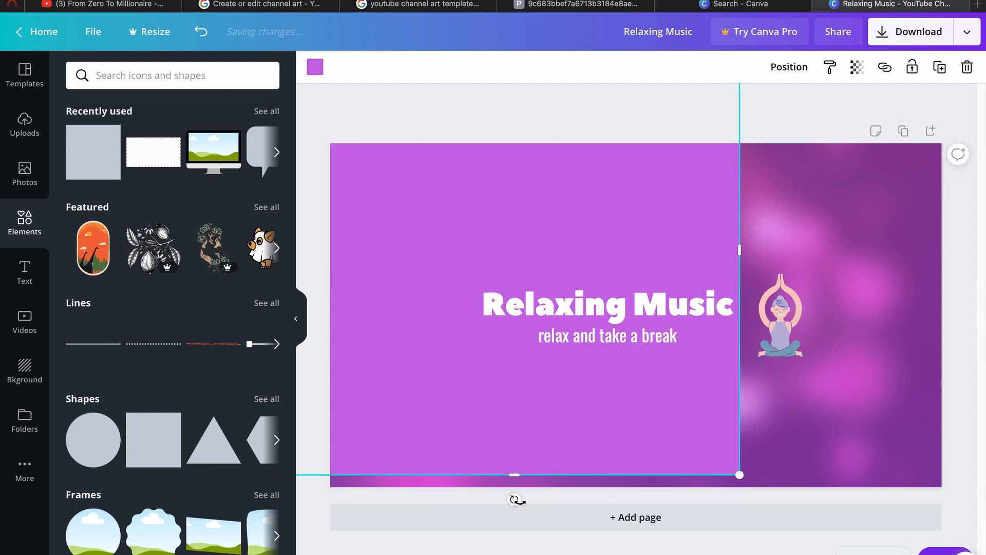
{"action": "left_click_drag", "start_coordinate": [515, 499], "coordinate": [853, 442]}
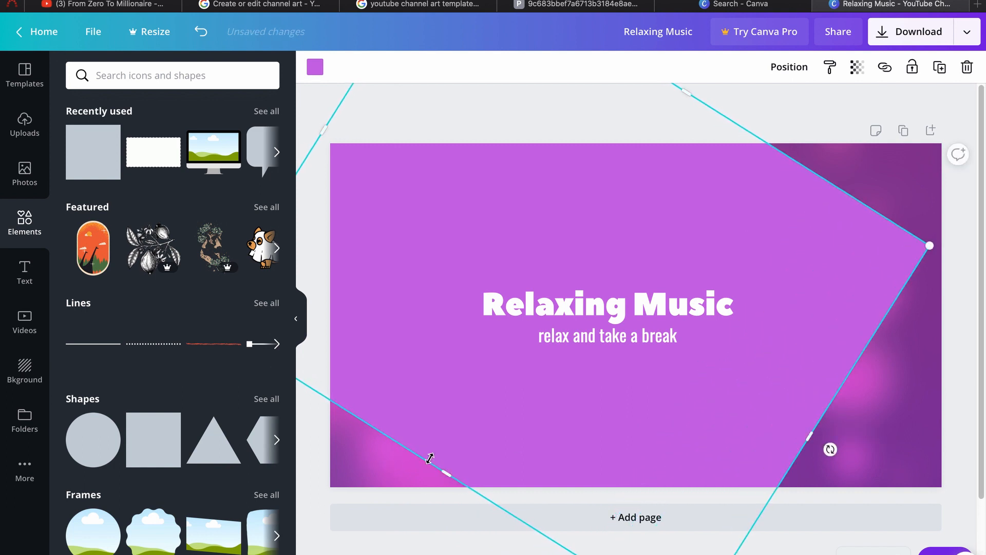
{"action": "left_click_drag", "start_coordinate": [440, 467], "coordinate": [334, 536]}
{"action": "left_click_drag", "start_coordinate": [521, 365], "coordinate": [462, 326]}
{"action": "left_click", "coordinate": [702, 543]}
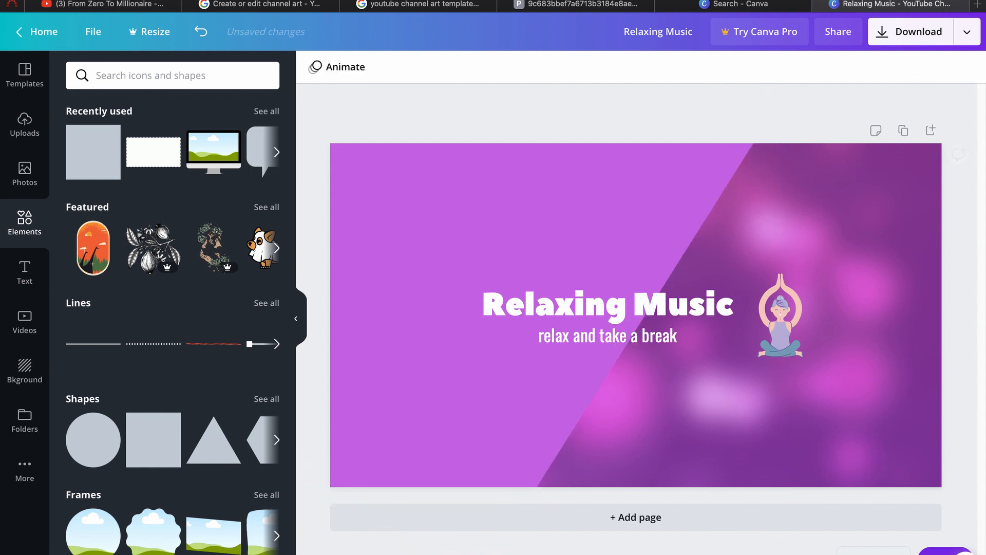
- Try violet, pink and coral red fills on the diagonal shape and return it to light purple
{"action": "left_click", "coordinate": [439, 412]}
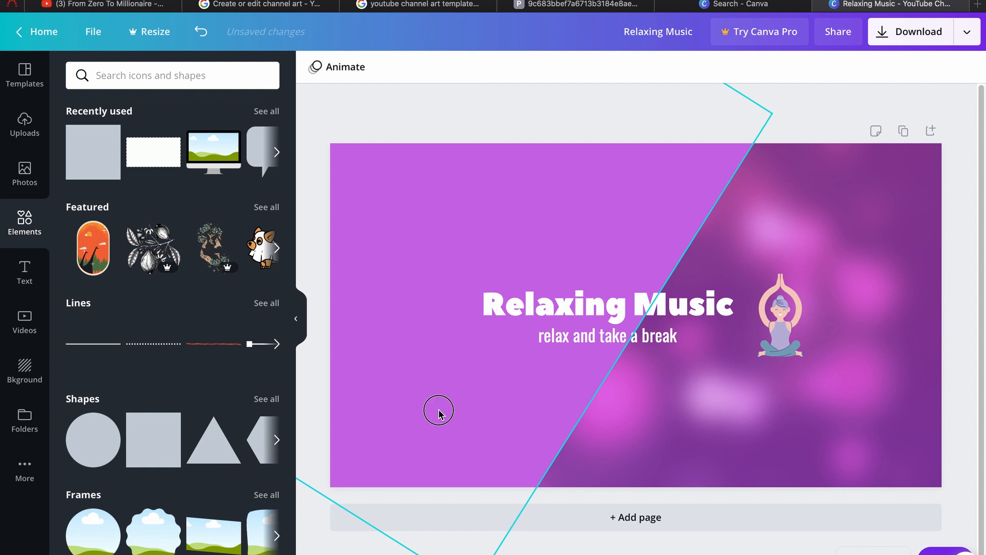
{"action": "left_click", "coordinate": [317, 71]}
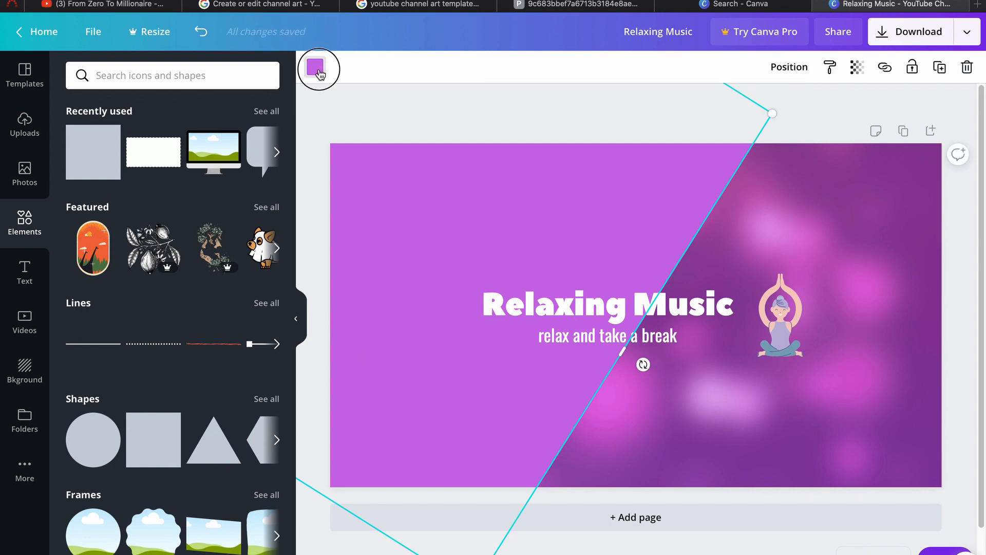
{"action": "left_click", "coordinate": [219, 309]}
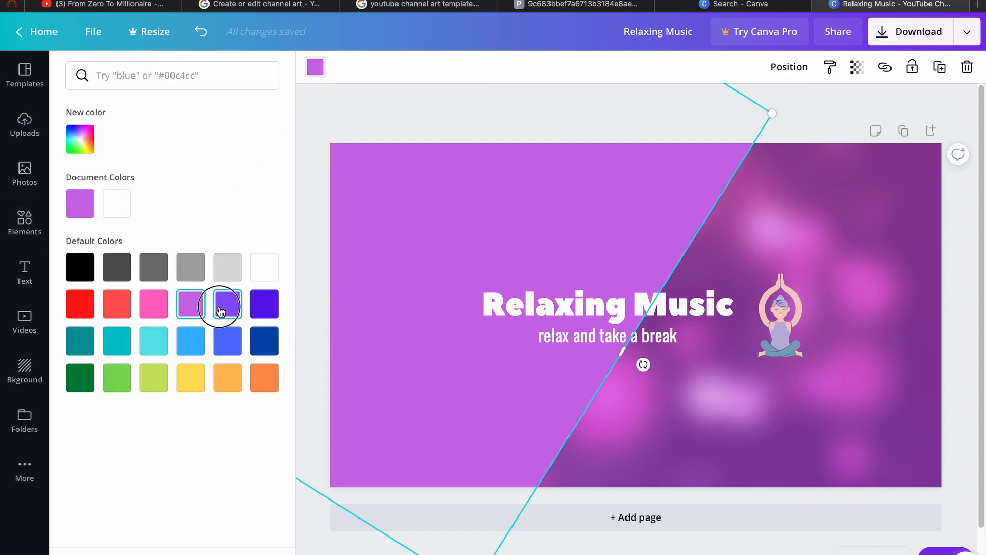
{"action": "left_click", "coordinate": [265, 306]}
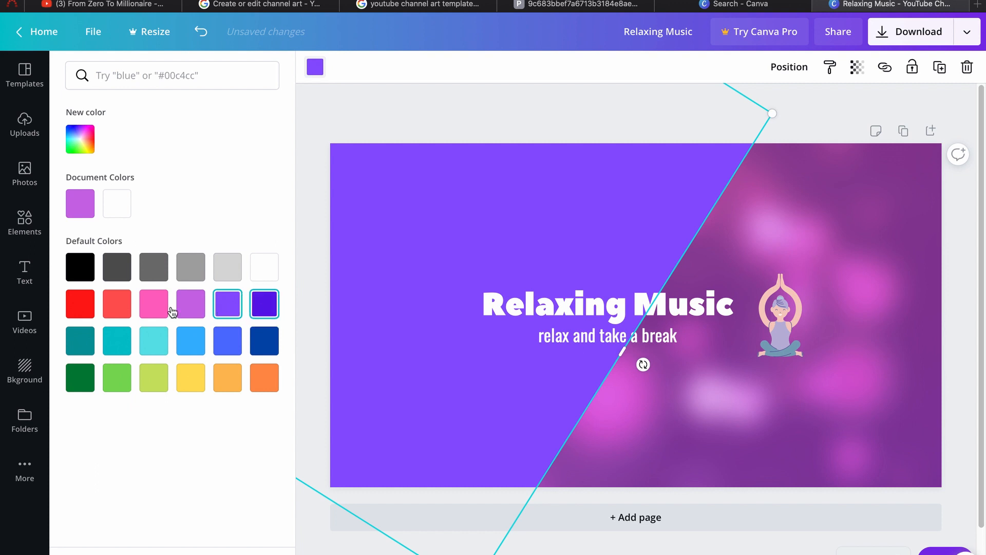
{"action": "left_click", "coordinate": [143, 310]}
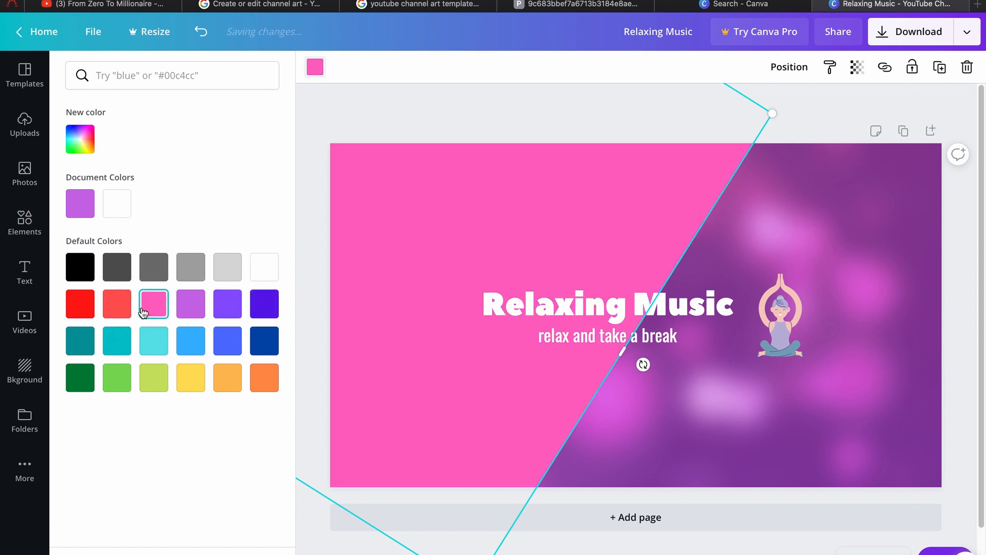
{"action": "left_click", "coordinate": [132, 311]}
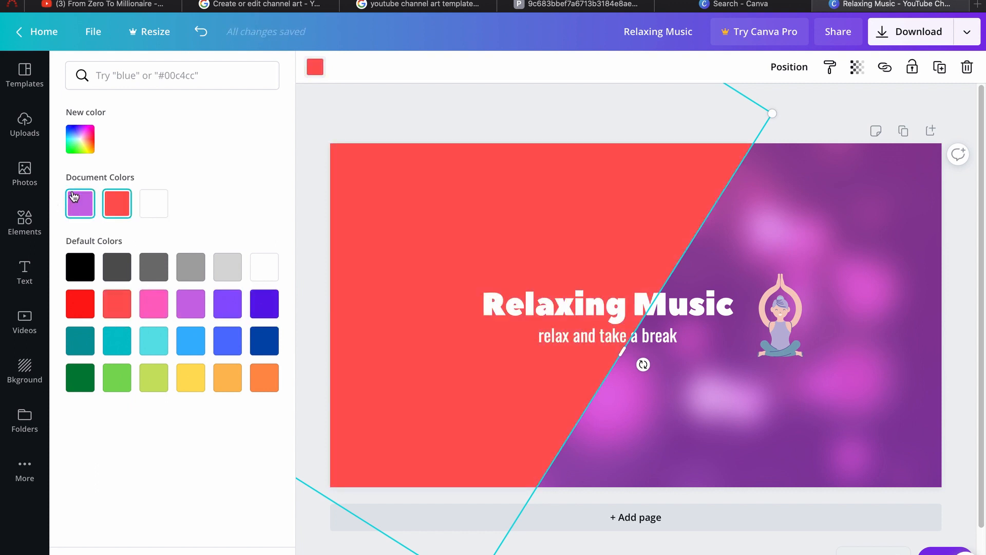
{"action": "left_click", "coordinate": [79, 203]}
{"action": "left_click", "coordinate": [859, 113]}
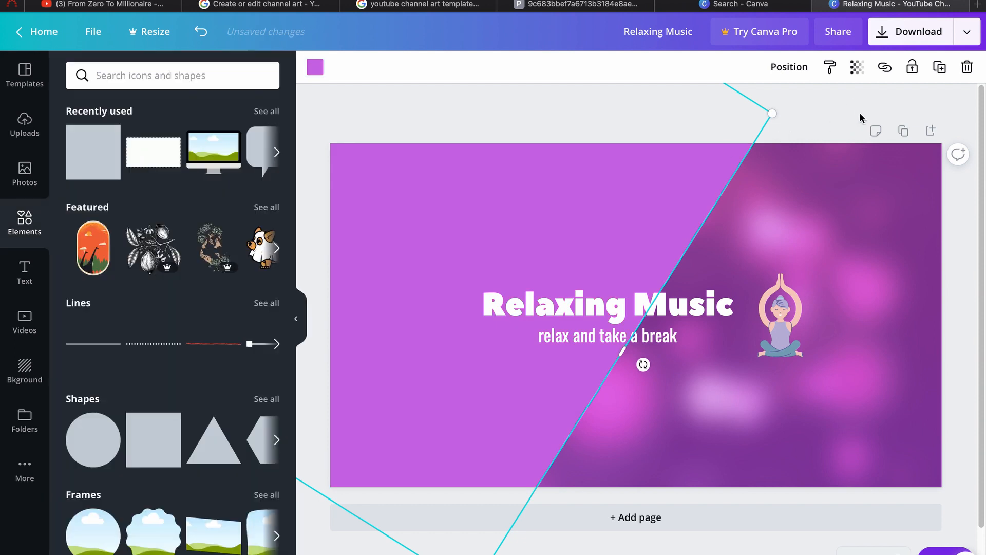
{"action": "left_click", "coordinate": [836, 111]}
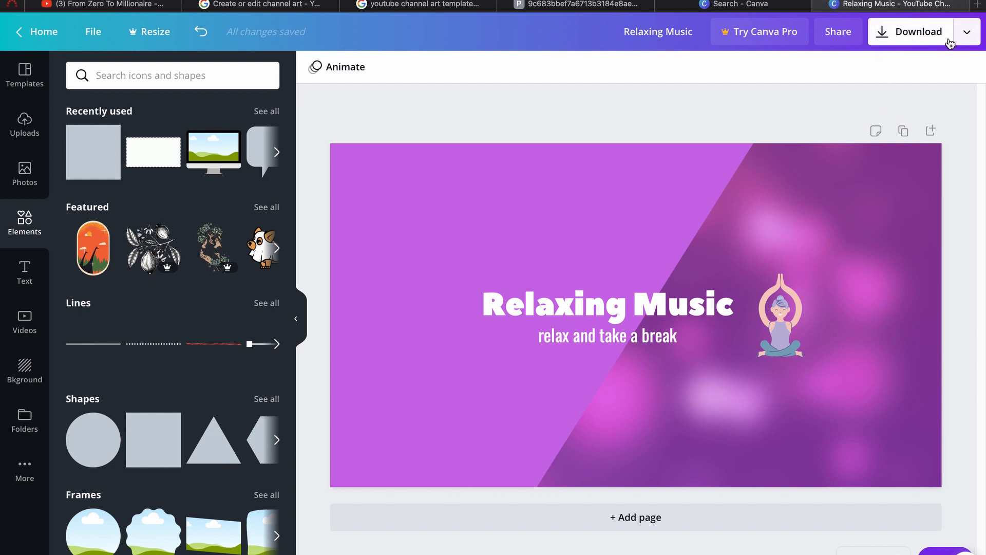
- View the download and publishing options for the finished banner and close them
{"action": "left_click", "coordinate": [966, 36]}
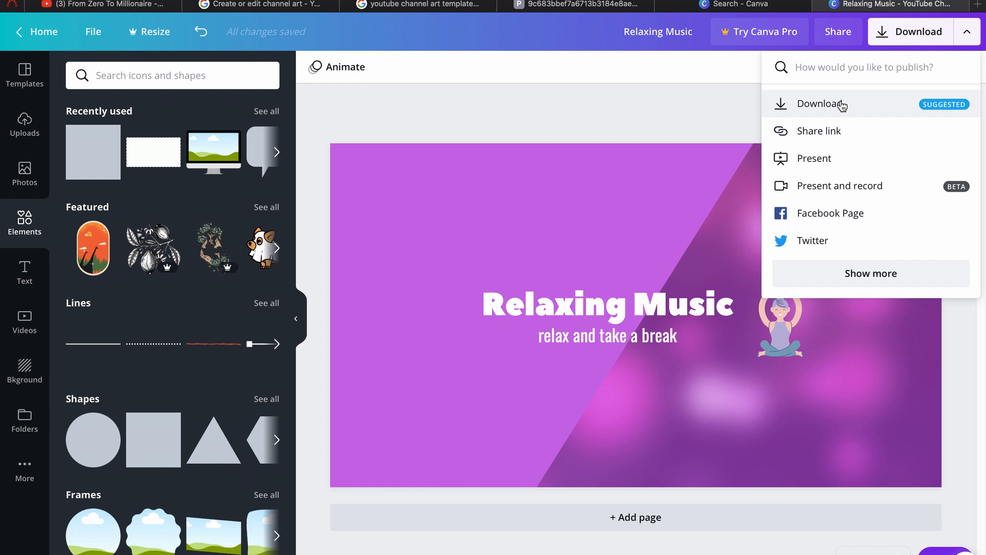
{"action": "left_click", "coordinate": [650, 90]}
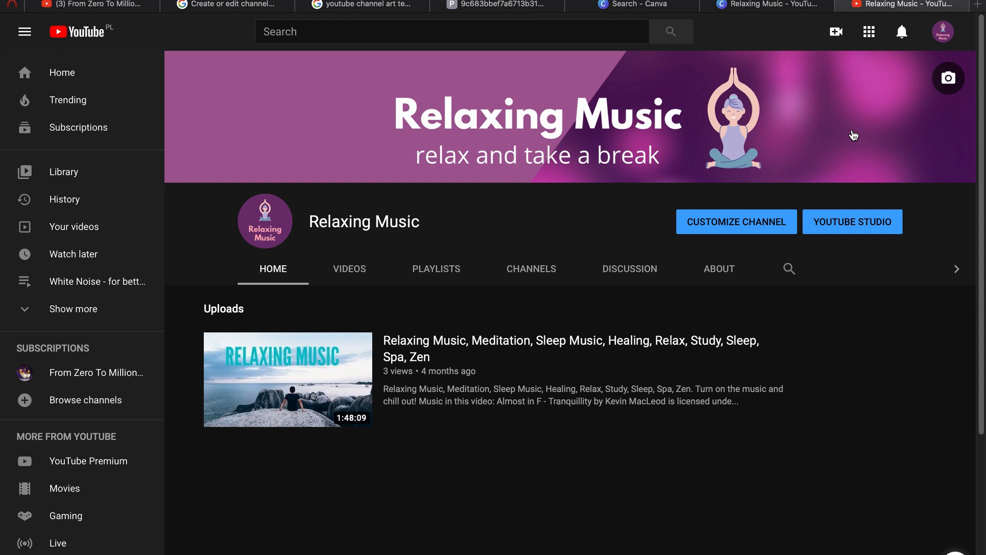
{"action": "left_click", "coordinate": [725, 227]}
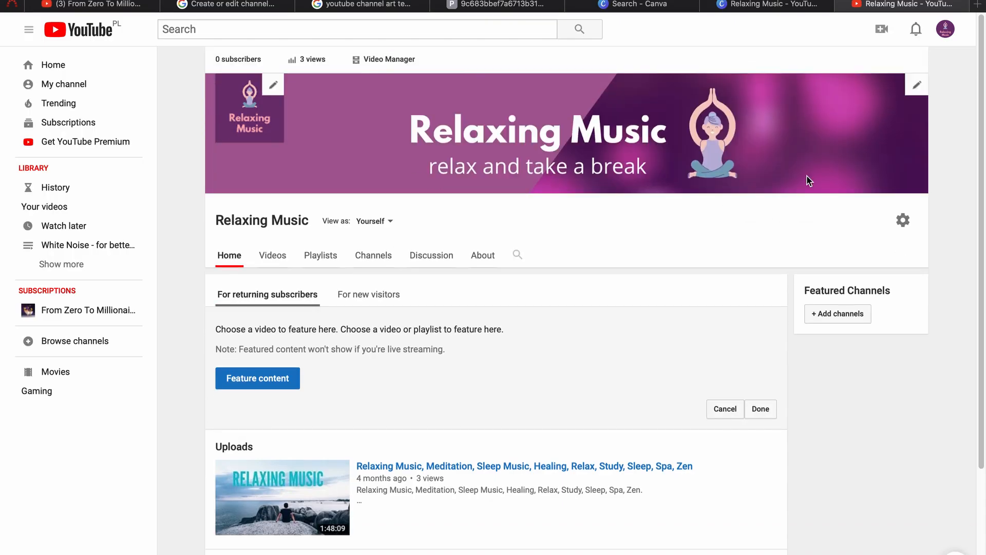
{"action": "left_click", "coordinate": [916, 84]}
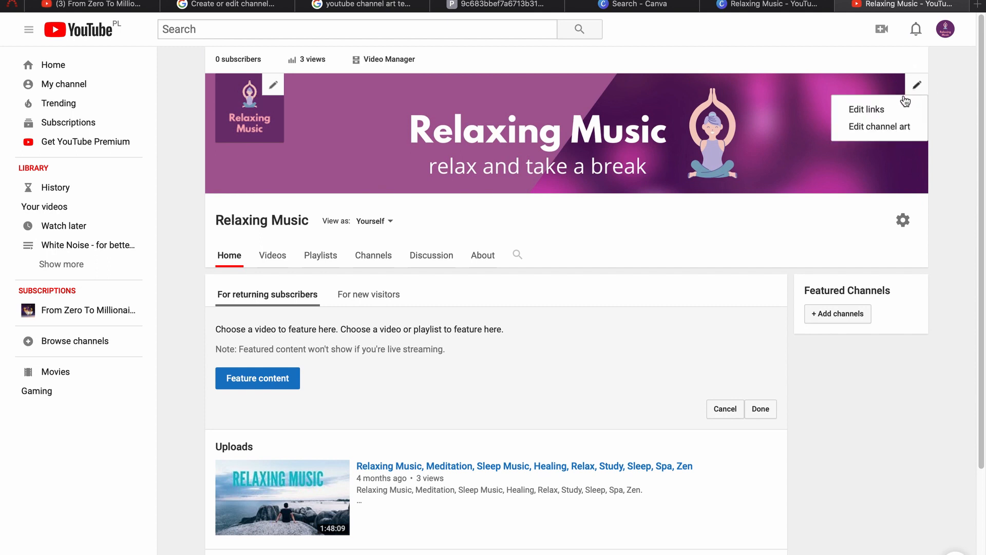
{"action": "left_click", "coordinate": [879, 127]}
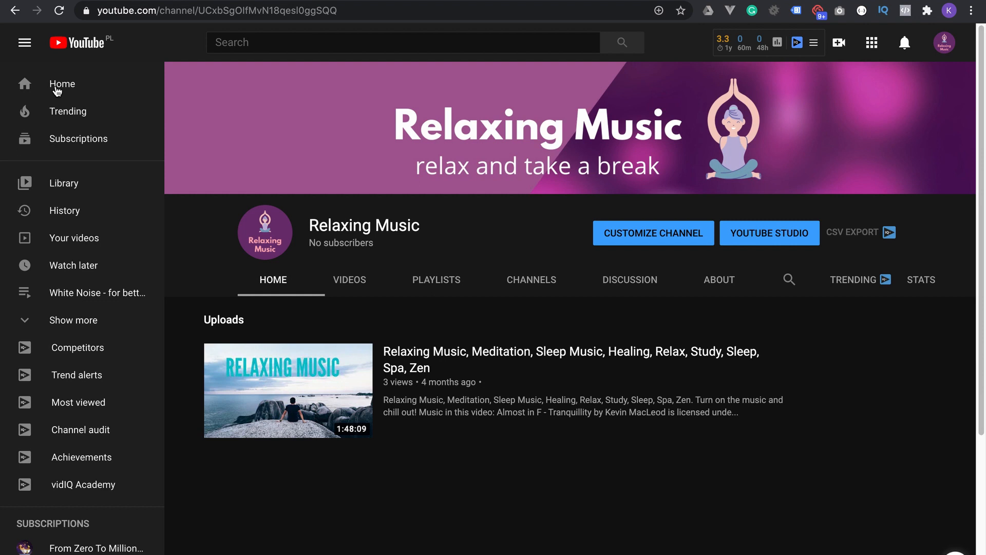
- Open the channel art editor from the channel's customization page and upload Relaxing Music.png from the computer
{"action": "left_click", "coordinate": [652, 241]}
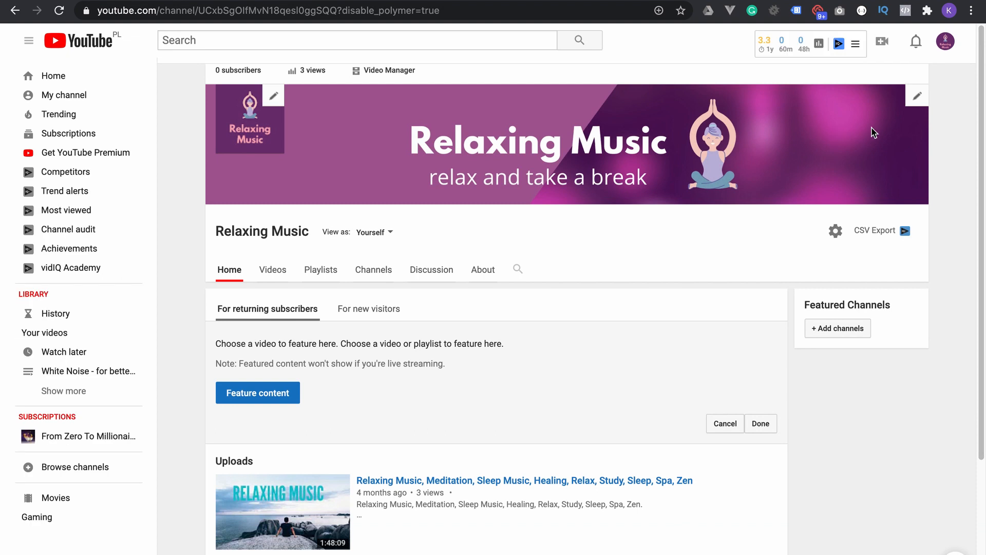
{"action": "left_click", "coordinate": [917, 98]}
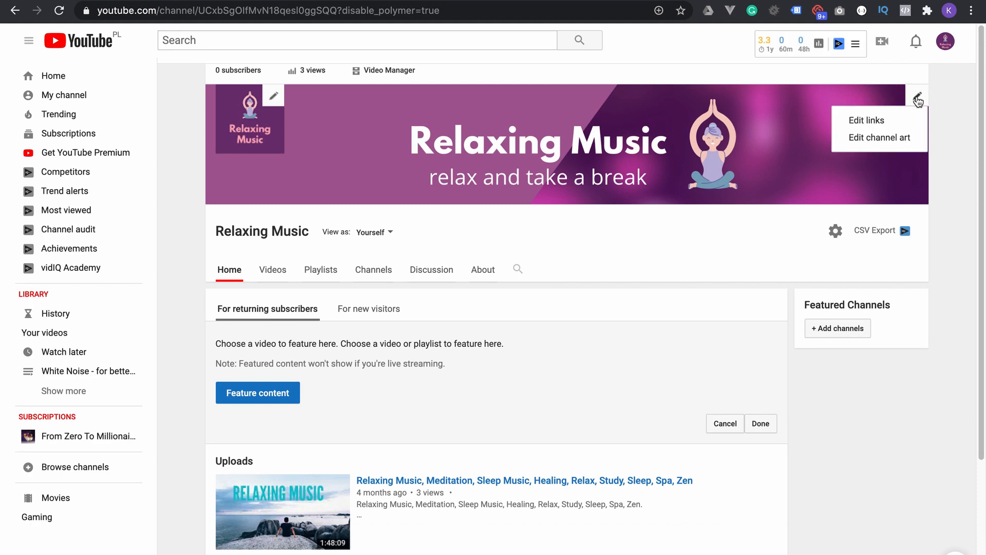
{"action": "left_click", "coordinate": [900, 139]}
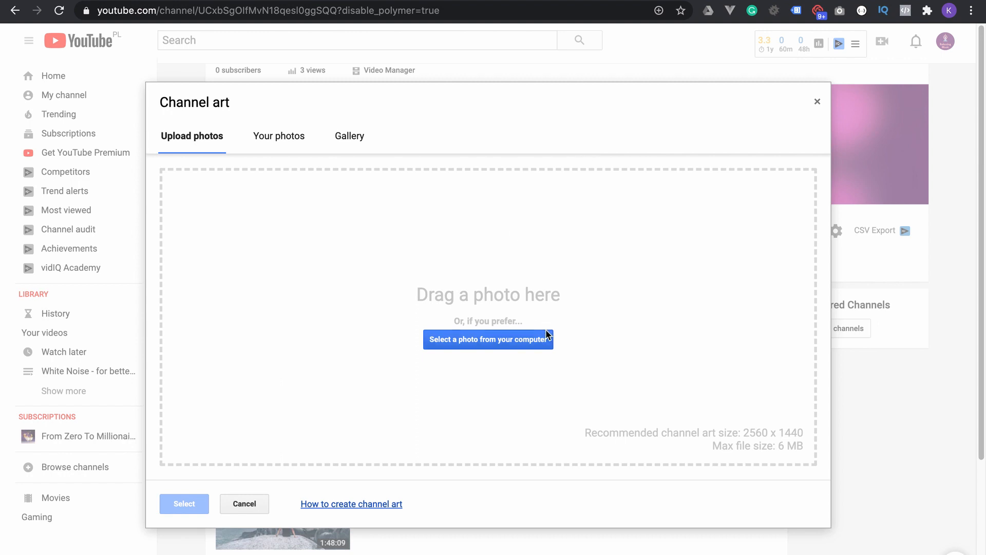
{"action": "left_click", "coordinate": [492, 343]}
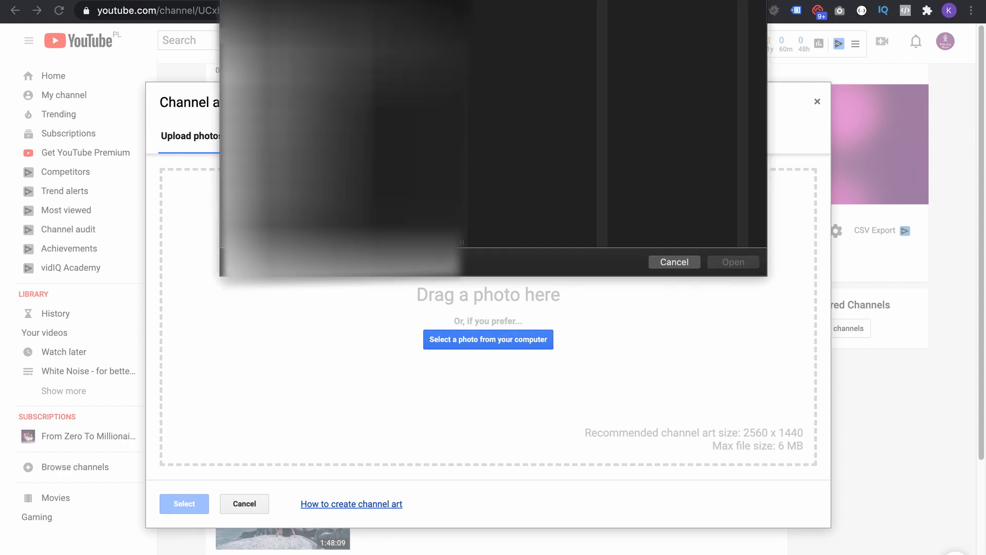
{"action": "left_click", "coordinate": [401, 69]}
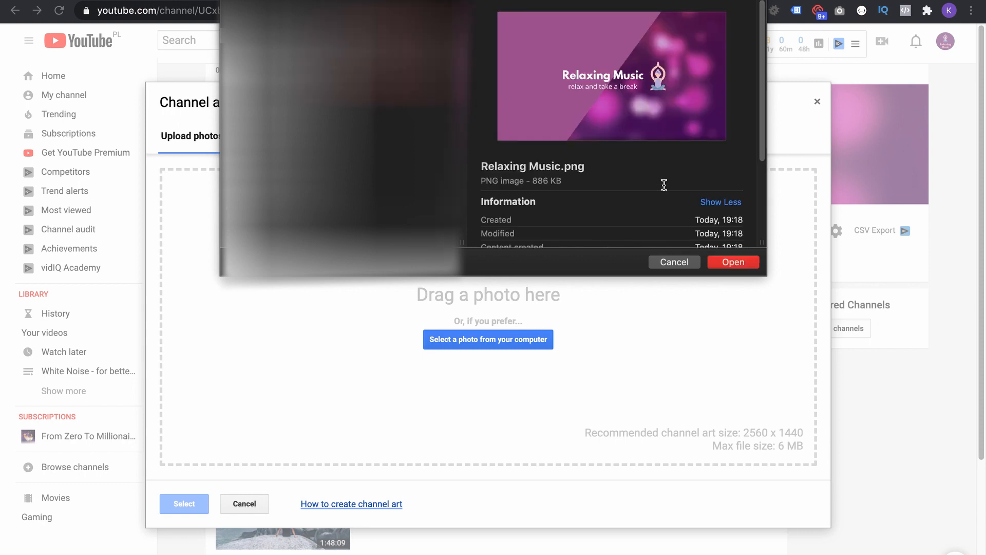
{"action": "left_click", "coordinate": [738, 263]}
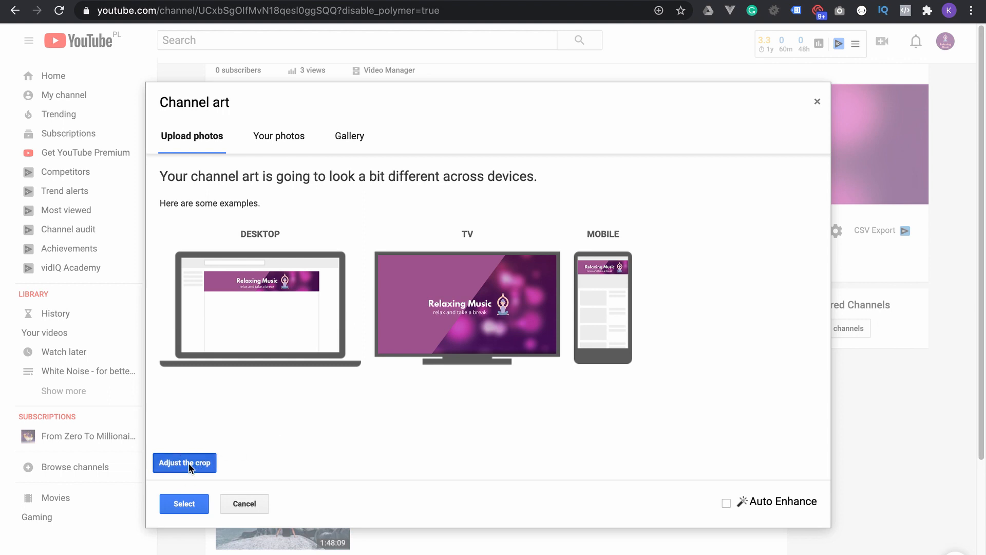
- Try shrinking and moving the crop region on the uploaded banner, and expand it back to cover the whole image
{"action": "left_click", "coordinate": [208, 460]}
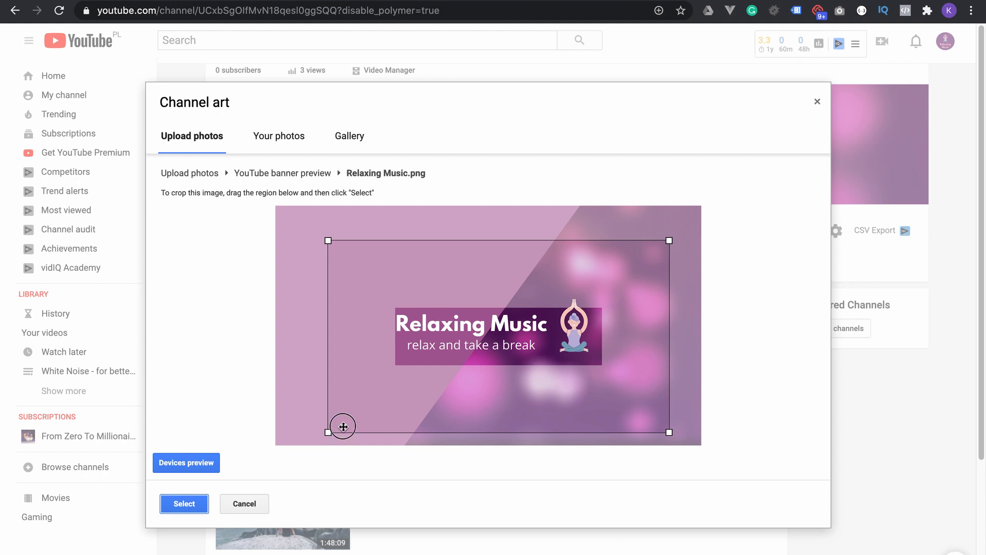
{"action": "mouse_move", "coordinate": [341, 422]}
{"action": "left_mouse_down"}
{"action": "mouse_move", "coordinate": [398, 398]}
{"action": "mouse_move", "coordinate": [355, 426]}
{"action": "left_mouse_up"}
{"action": "left_click_drag", "start_coordinate": [479, 401], "coordinate": [460, 361]}
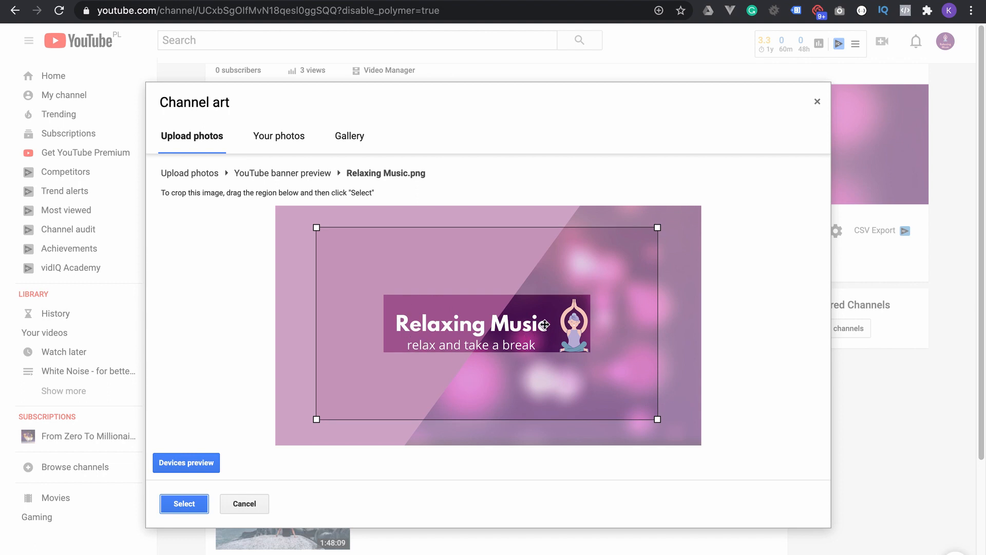
{"action": "left_click_drag", "start_coordinate": [409, 403], "coordinate": [485, 370]}
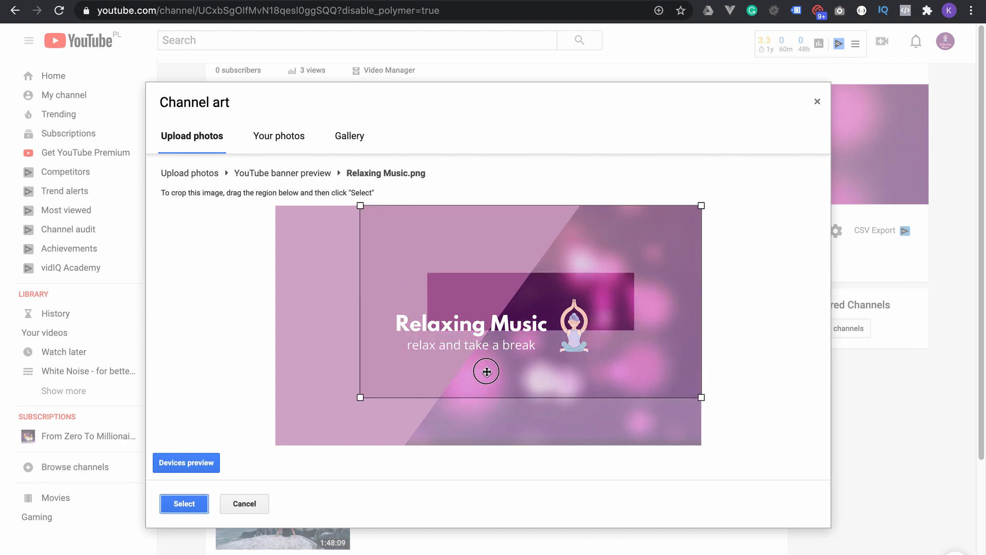
{"action": "left_click_drag", "start_coordinate": [359, 400], "coordinate": [252, 455]}
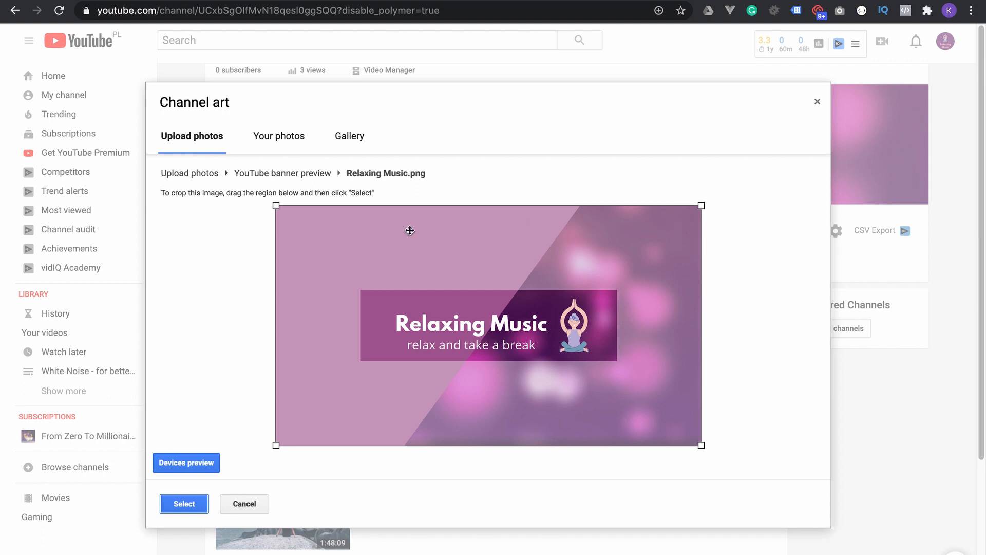
- Return to the desktop, TV and mobile previews and apply the image as the channel art
{"action": "left_click", "coordinate": [207, 464]}
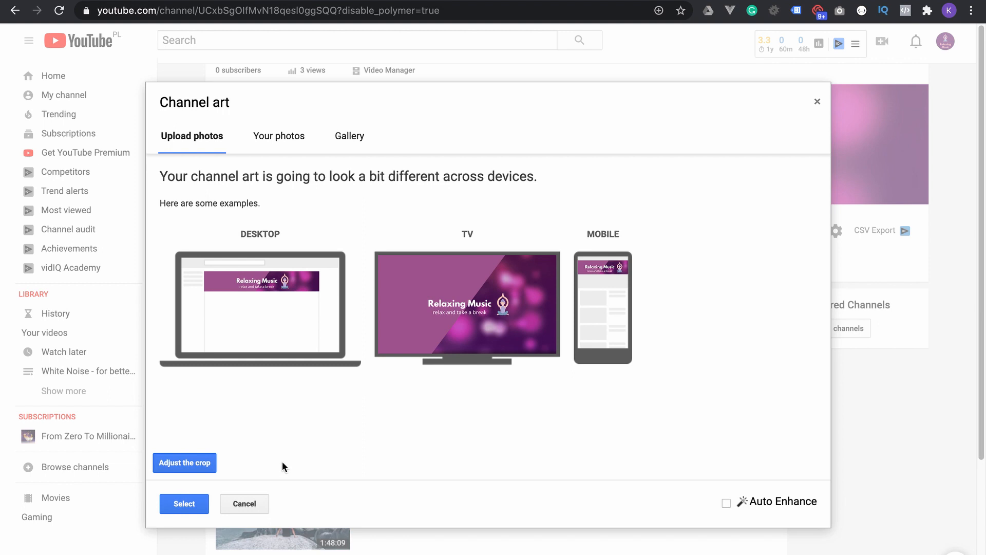
{"action": "left_click", "coordinate": [180, 511]}
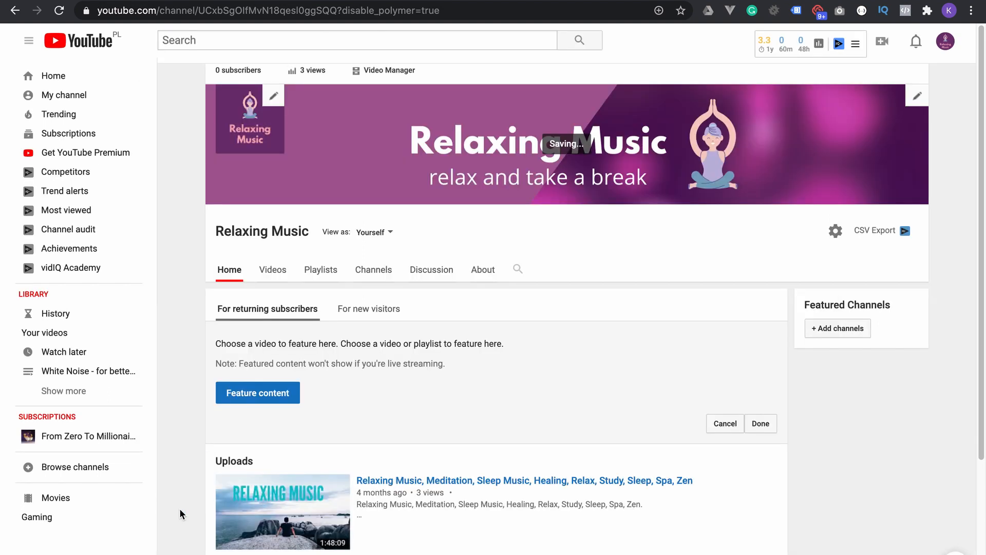